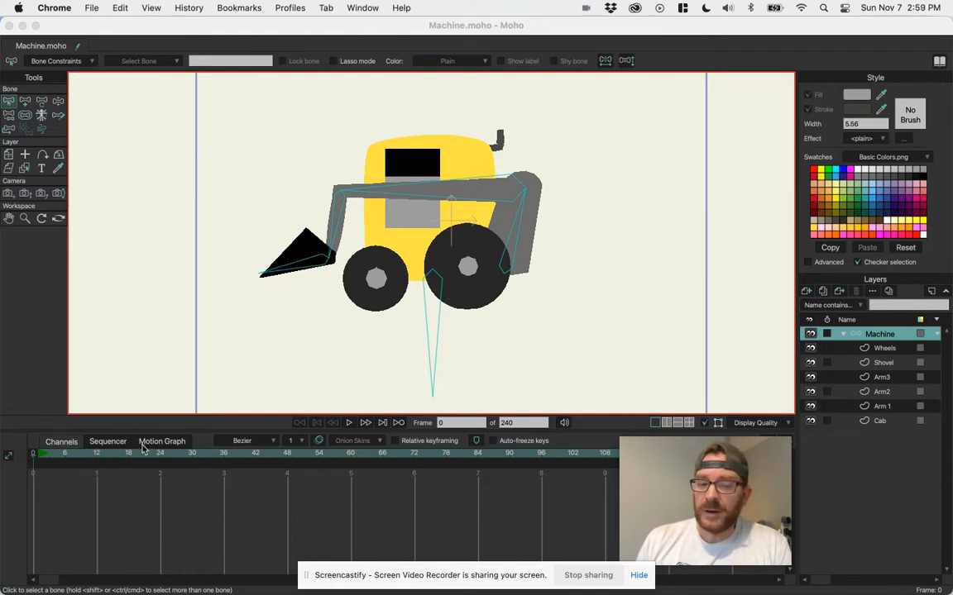
# Set the default keyframe interpolation to Smooth.
pyautogui.click(251, 442)
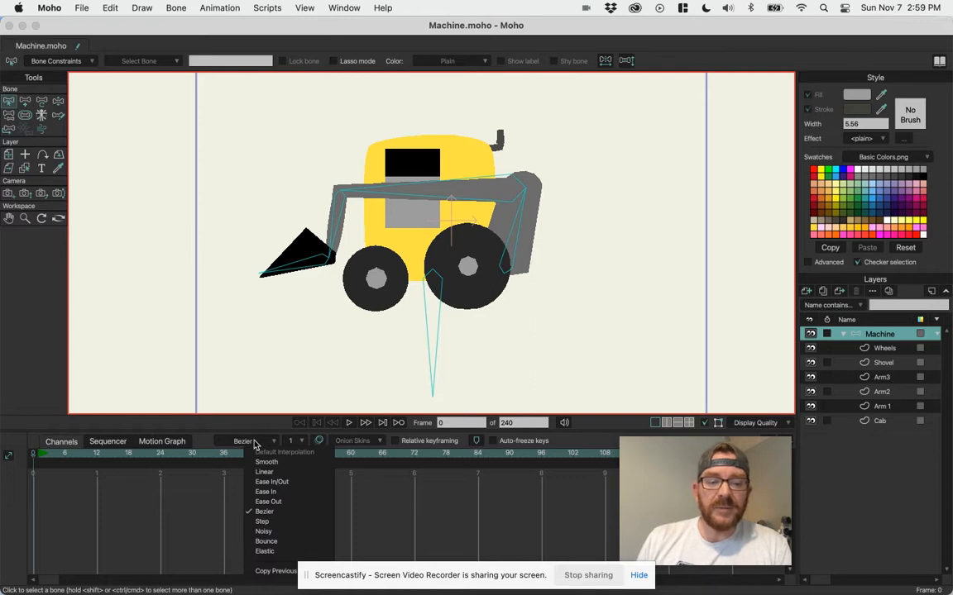
pyautogui.click(278, 463)
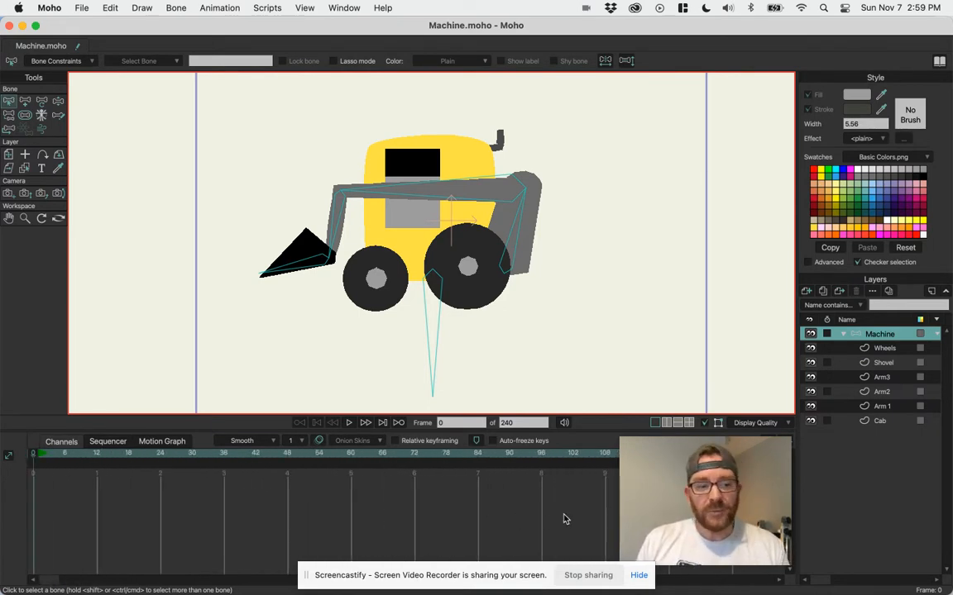
pyautogui.moveTo(711, 473); pyautogui.dragTo(601, 472)
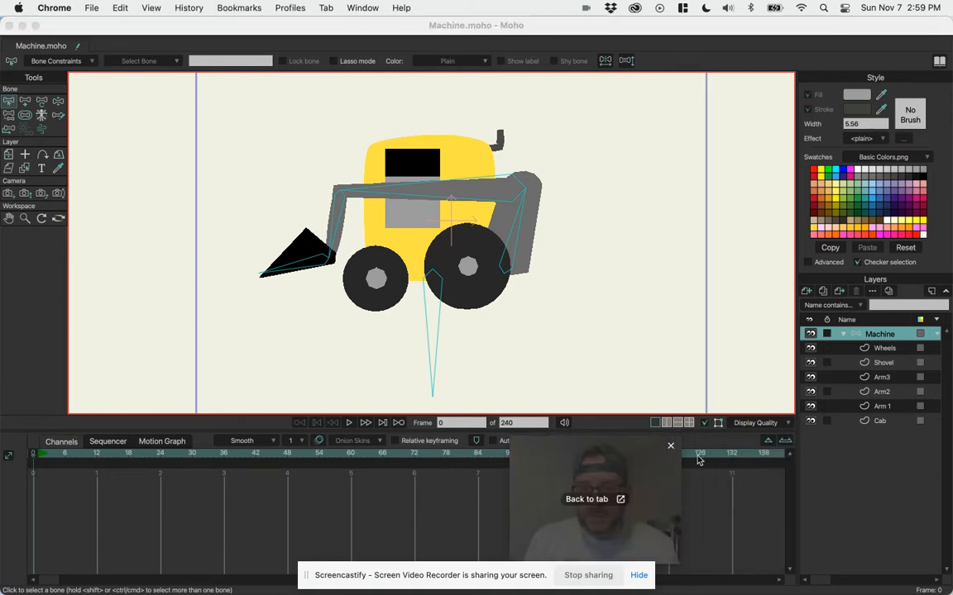
pyautogui.click(785, 442)
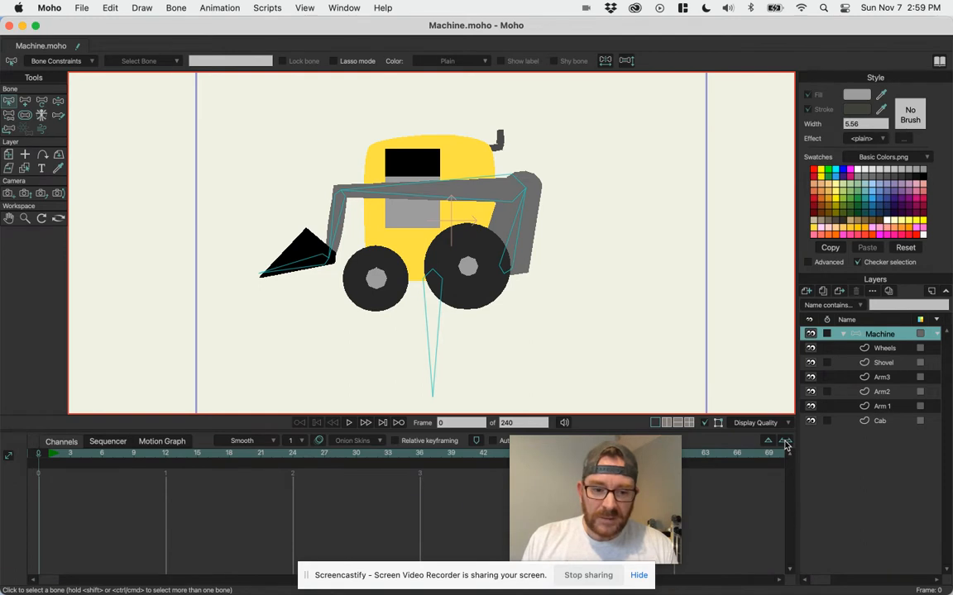
pyautogui.click(769, 443)
pyautogui.moveTo(612, 468); pyautogui.dragTo(719, 469)
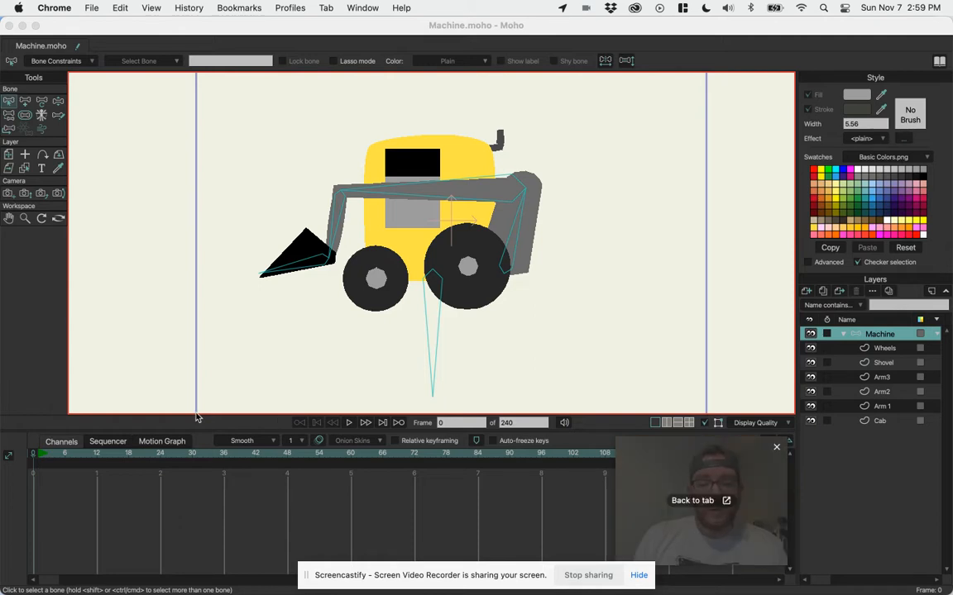
pyautogui.click(287, 501)
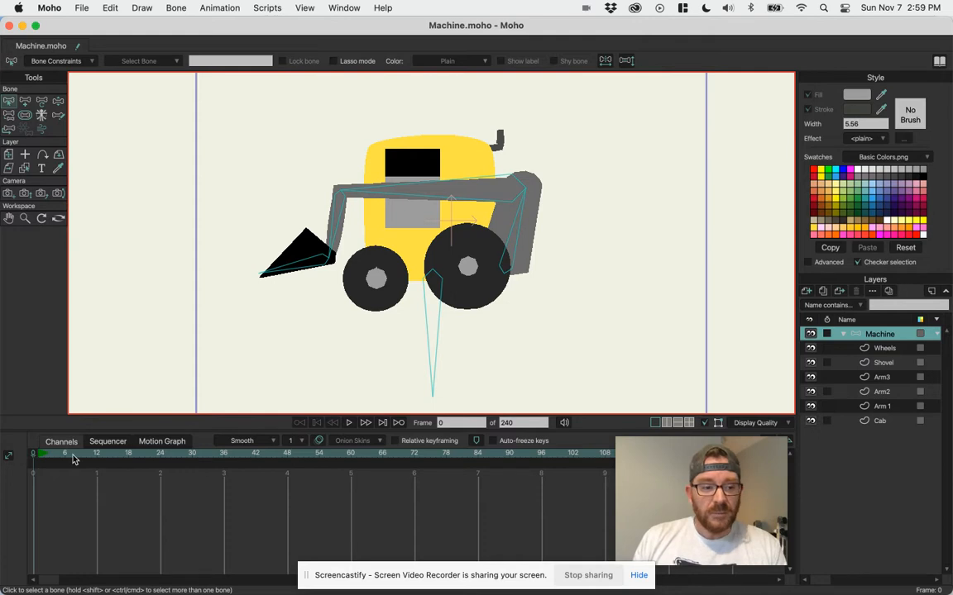
# At frame 1, move the Machine layer horizontally with Transform Layer to about X 0.625, Y -0.01, and compare it with frame 0.
pyautogui.press('Right')
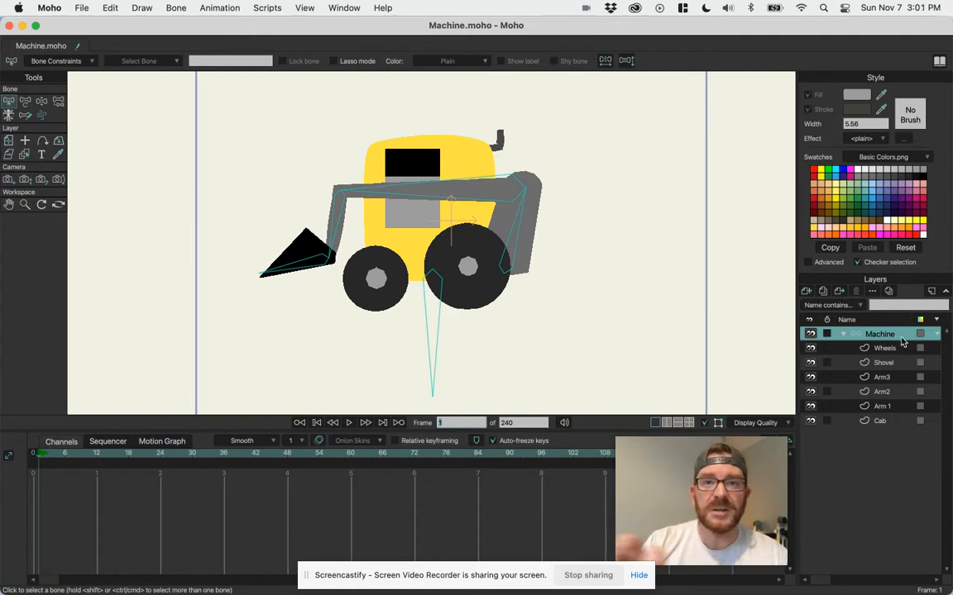
pyautogui.click(9, 142)
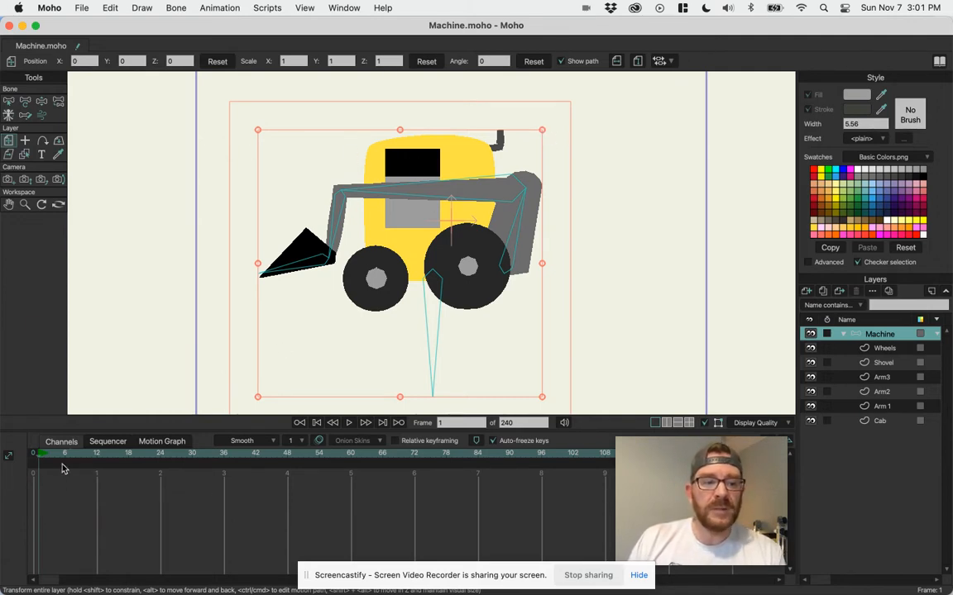
pyautogui.moveTo(402, 263); pyautogui.dragTo(561, 266)
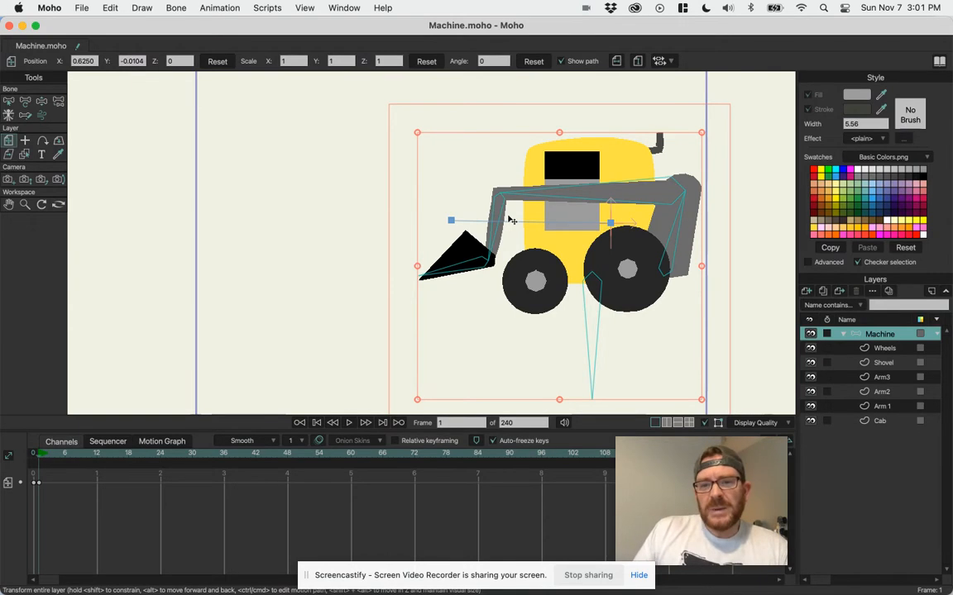
pyautogui.click(35, 455)
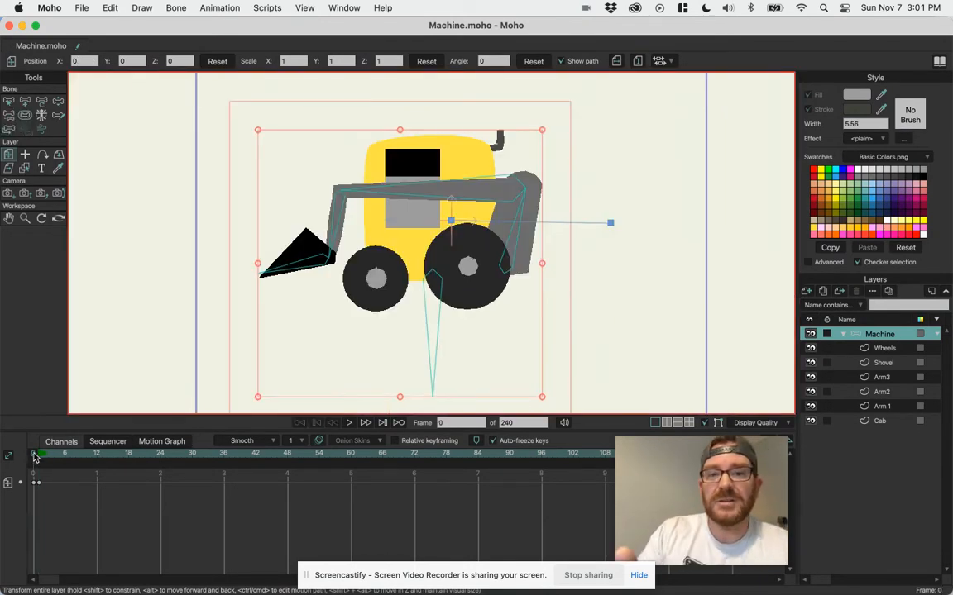
pyautogui.click(35, 455)
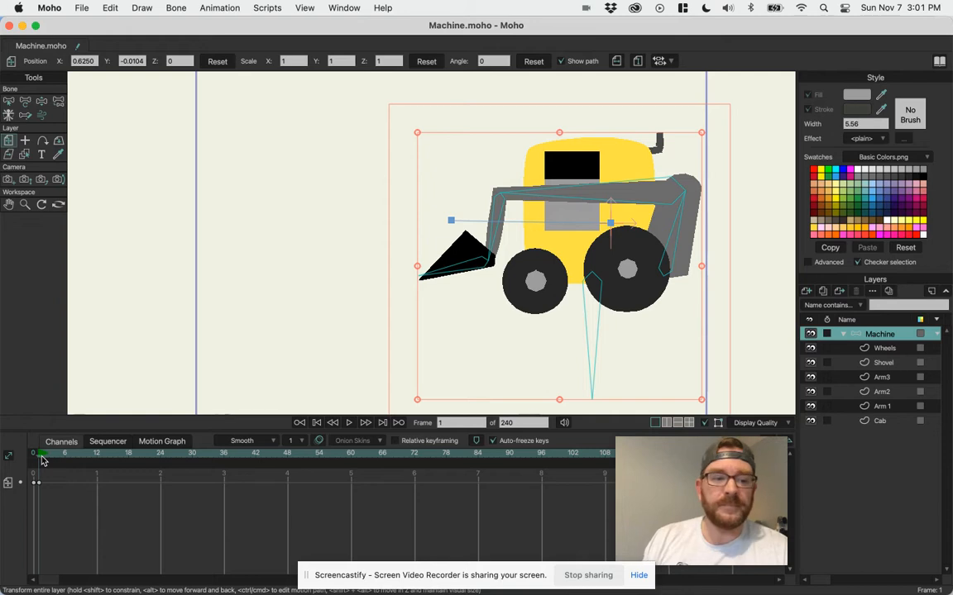
# At frame 36, move the Machine layer back to about X 0.005, Y 0.
pyautogui.click(43, 455)
pyautogui.moveTo(54, 455); pyautogui.dragTo(97, 461)
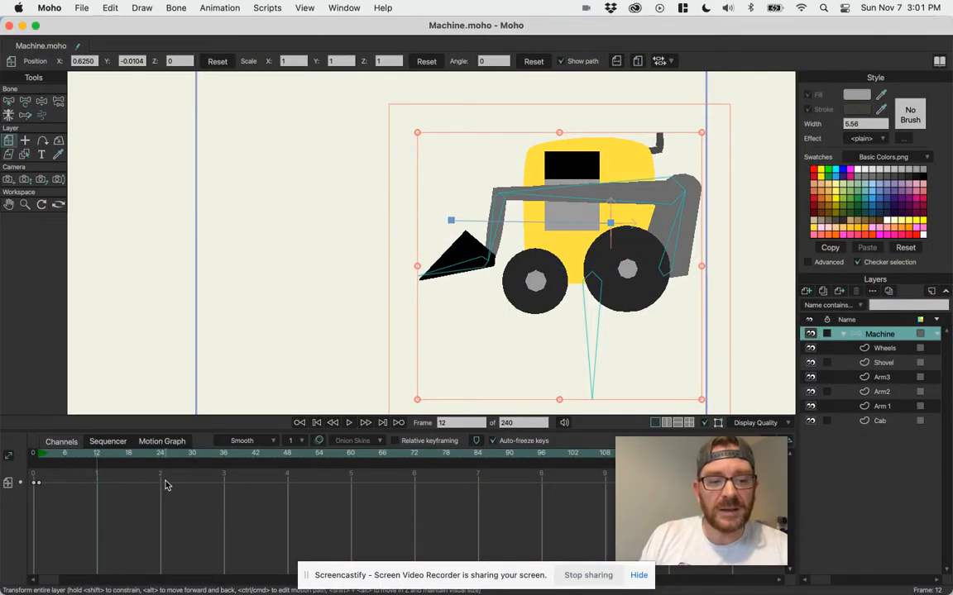
pyautogui.moveTo(72, 456); pyautogui.dragTo(226, 476)
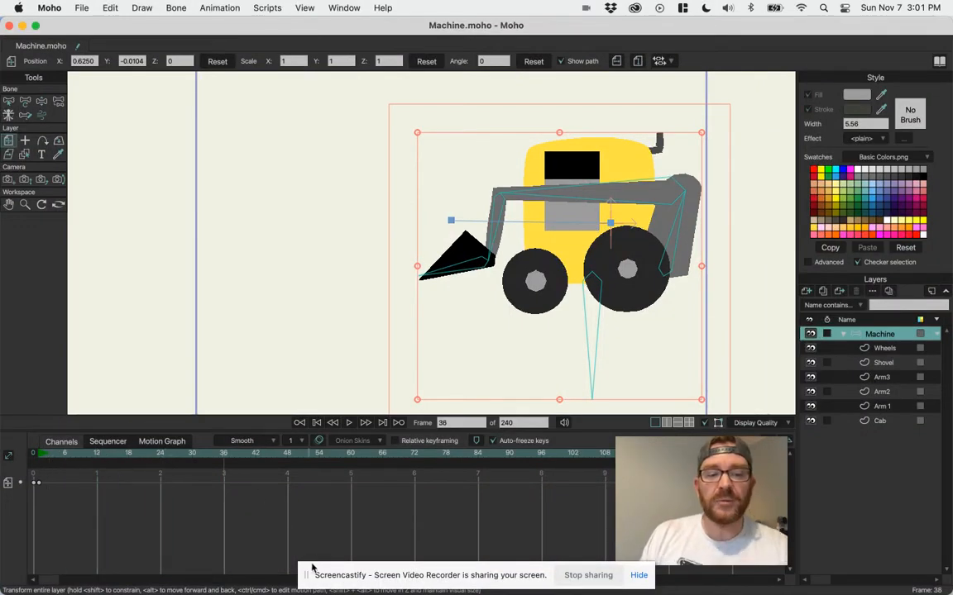
pyautogui.moveTo(628, 282); pyautogui.dragTo(481, 278)
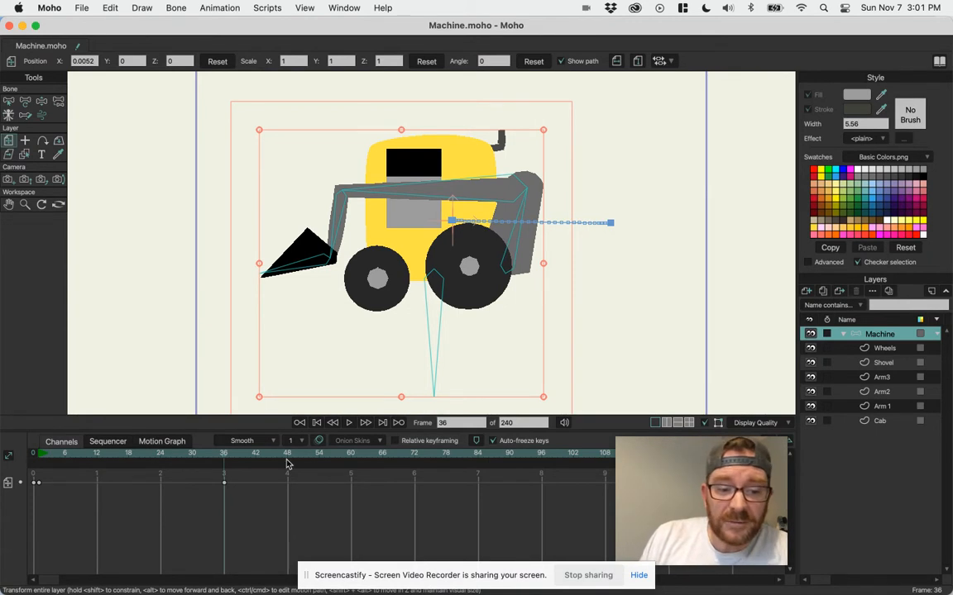
# Play back the machine's movement from frame 1 past frame 36.
pyautogui.moveTo(242, 483); pyautogui.dragTo(40, 486)
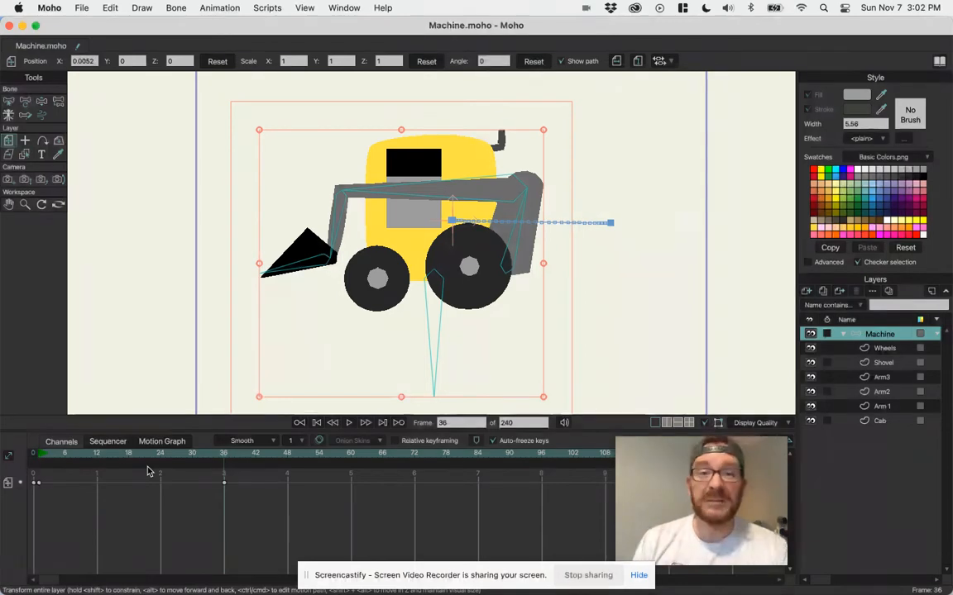
pyautogui.moveTo(72, 460); pyautogui.dragTo(38, 483)
pyautogui.press('space')
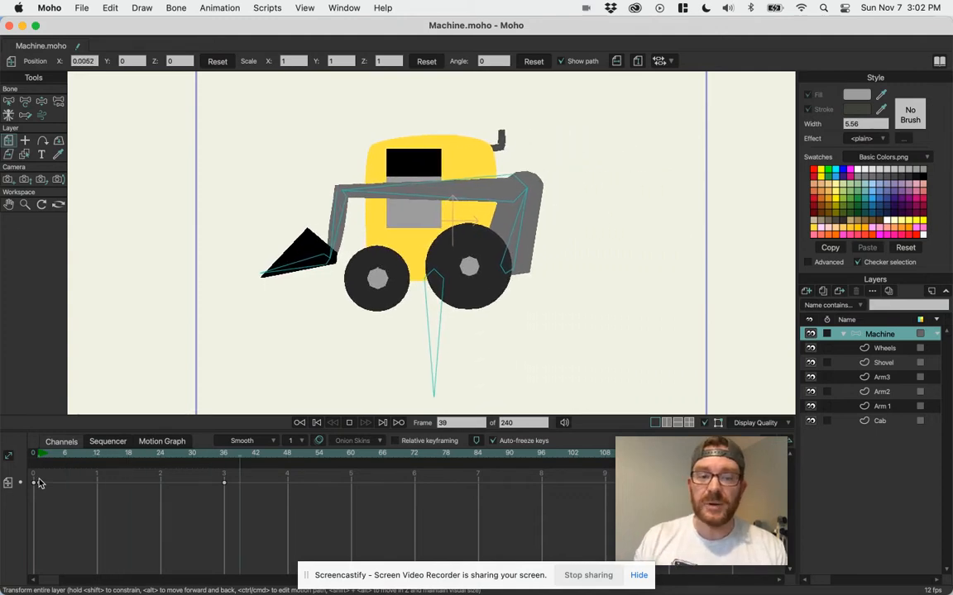
pyautogui.press('space')
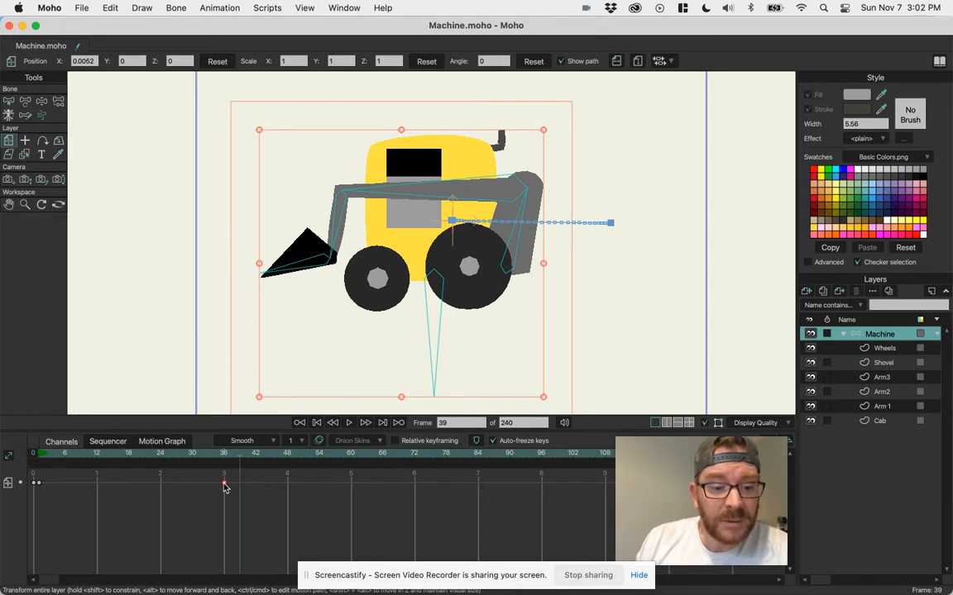
# Move the layer's position keyframe from frame 36 to frame 24 and play back the faster movement.
pyautogui.moveTo(221, 487); pyautogui.dragTo(163, 489)
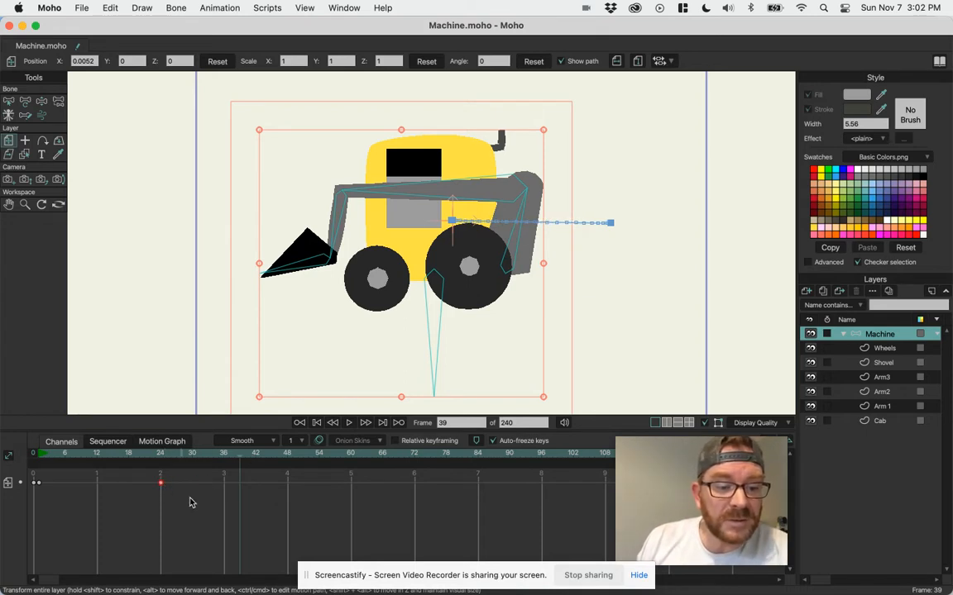
pyautogui.moveTo(138, 456); pyautogui.dragTo(39, 471)
pyautogui.press('space')
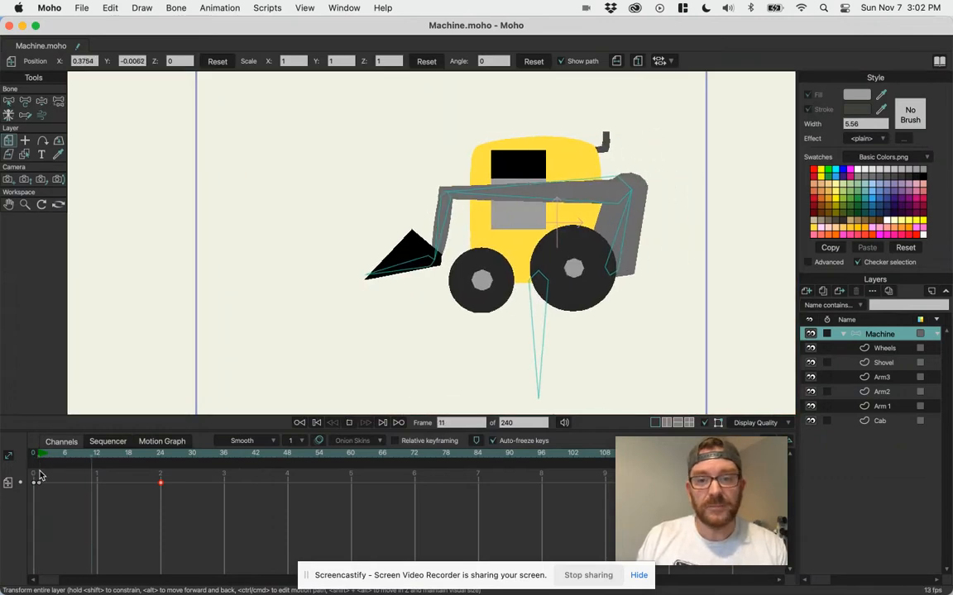
pyautogui.press('space')
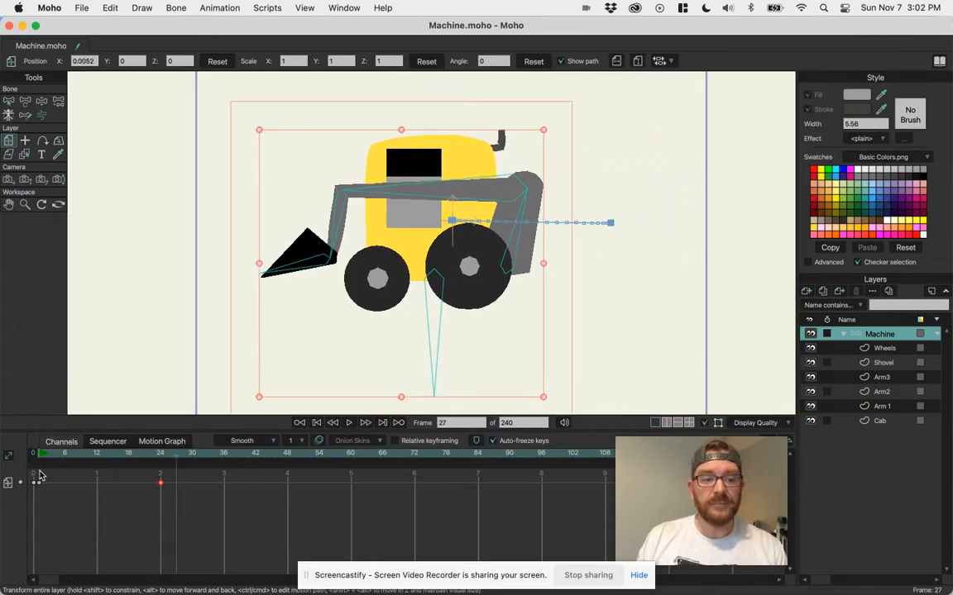
# At frame 1, add starting keyframes for the rear arm bone using Manipulate Bones without changing its pose.
pyautogui.click(161, 455)
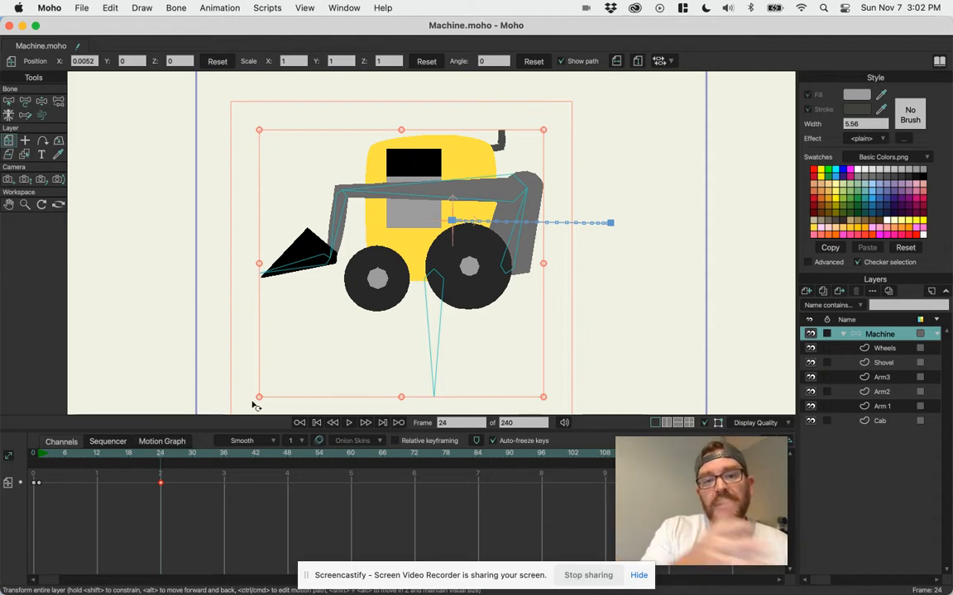
pyautogui.click(39, 457)
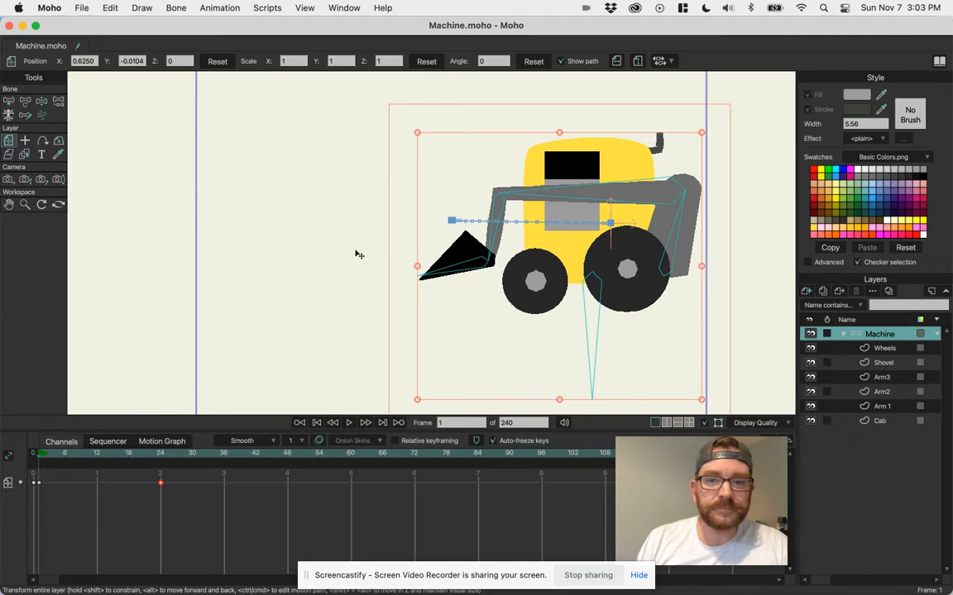
pyautogui.click(44, 101)
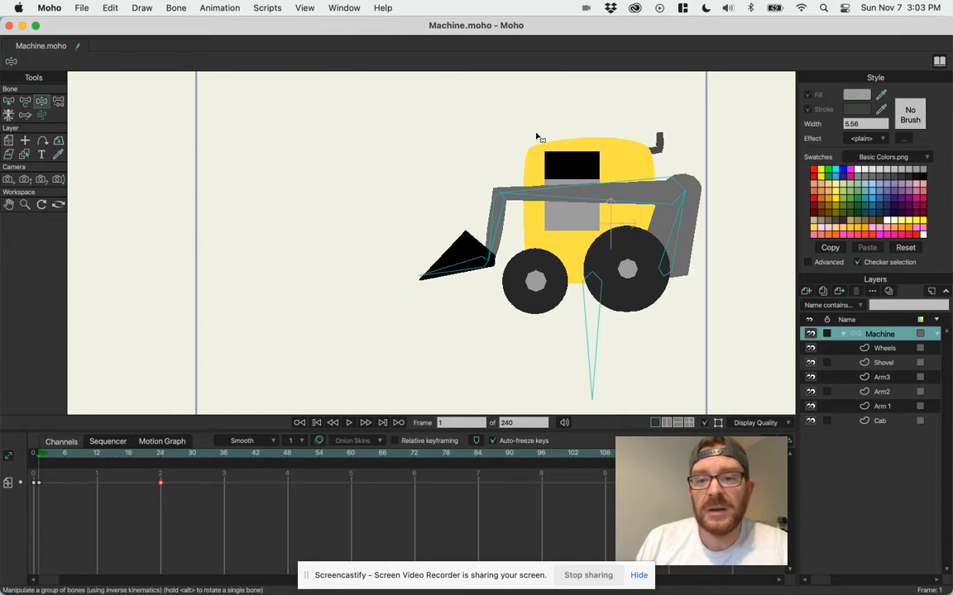
pyautogui.click(683, 219)
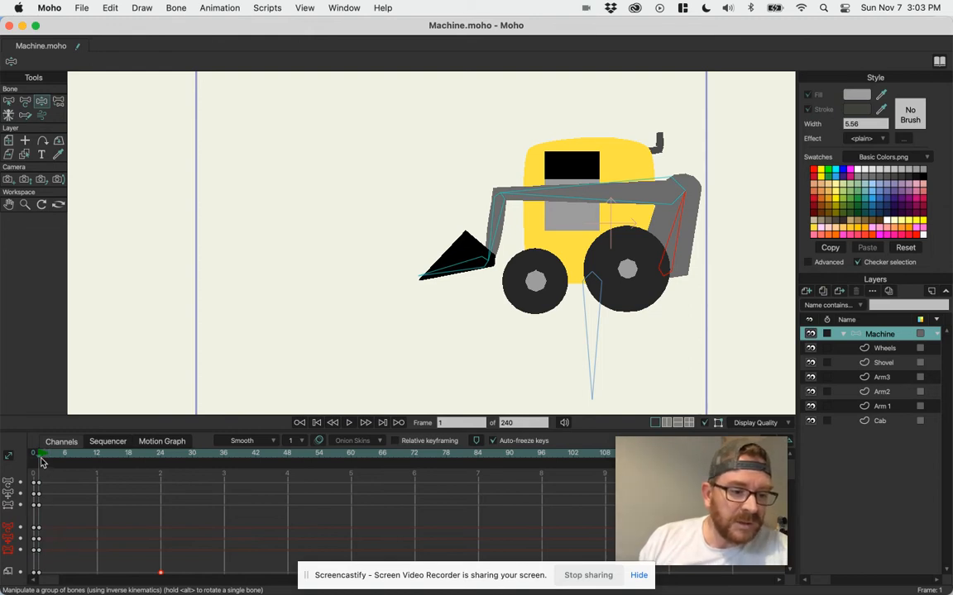
# At frame 24, tilt the rear arm bone backward to lift the arm and shovel, and scrub back to frame 1.
pyautogui.moveTo(43, 461); pyautogui.dragTo(161, 476)
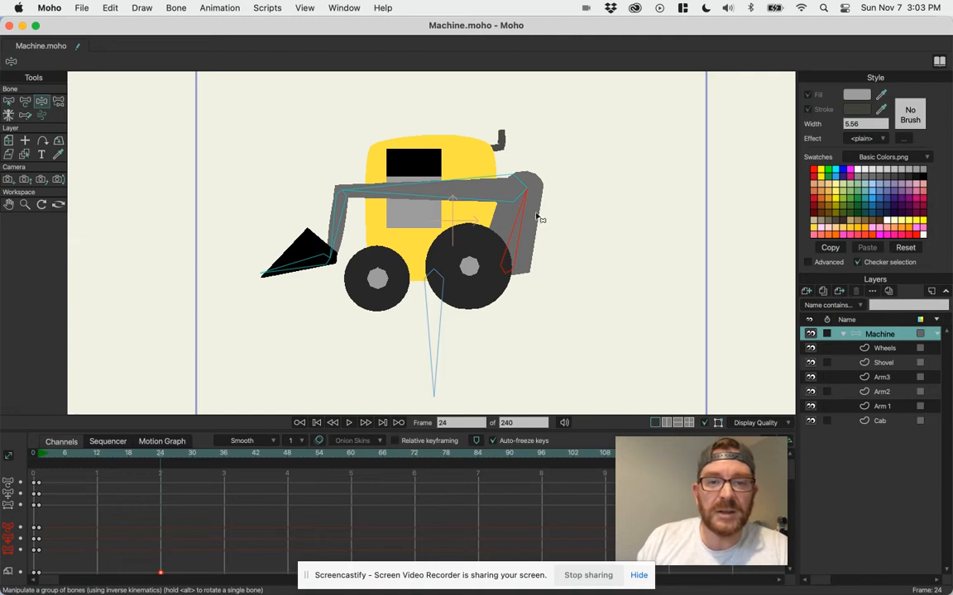
pyautogui.moveTo(524, 212); pyautogui.dragTo(488, 191)
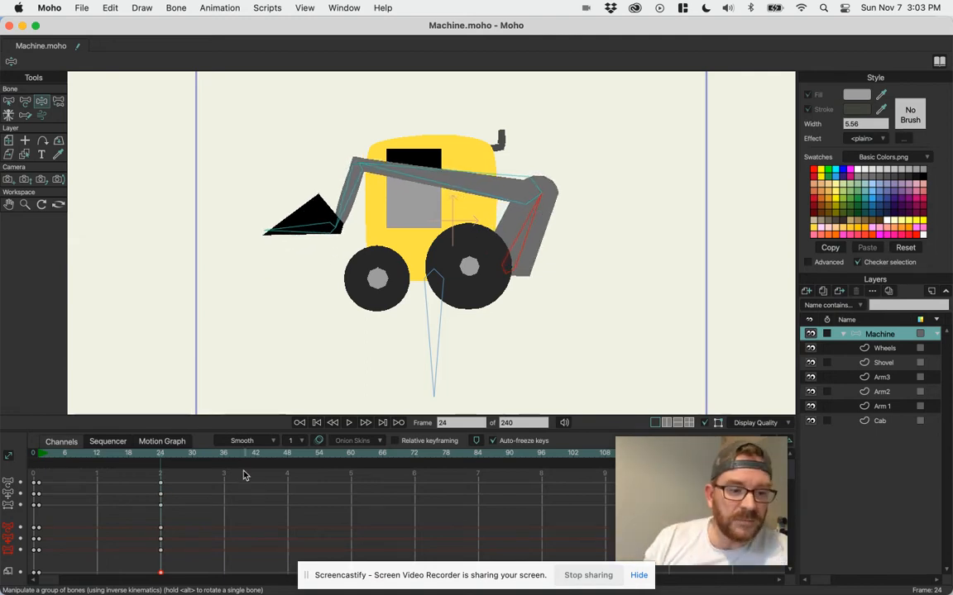
pyautogui.moveTo(104, 457); pyautogui.dragTo(38, 465)
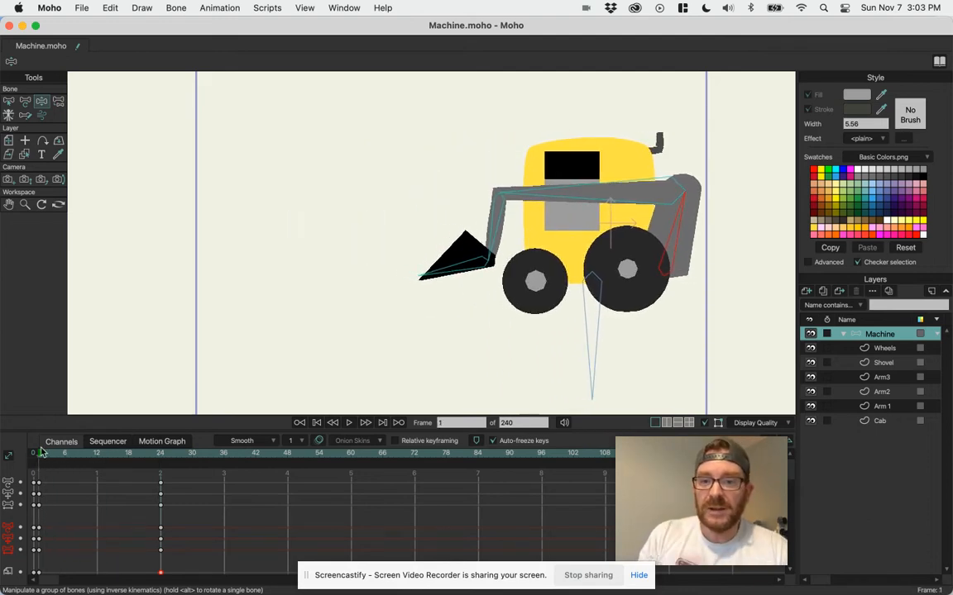
# Highlight the rear arm bone's keyframes at frames 0, 1 and 24 in the timeline, and clear the selection.
pyautogui.moveTo(43, 455); pyautogui.dragTo(2, 513)
pyautogui.moveTo(191, 528); pyautogui.dragTo(3, 552)
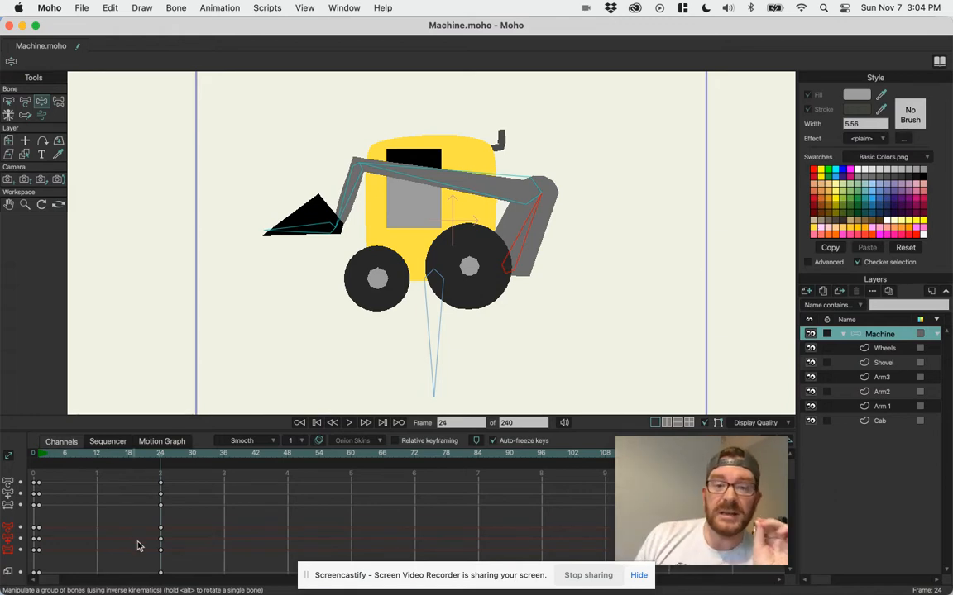
pyautogui.moveTo(184, 526); pyautogui.dragTo(20, 552)
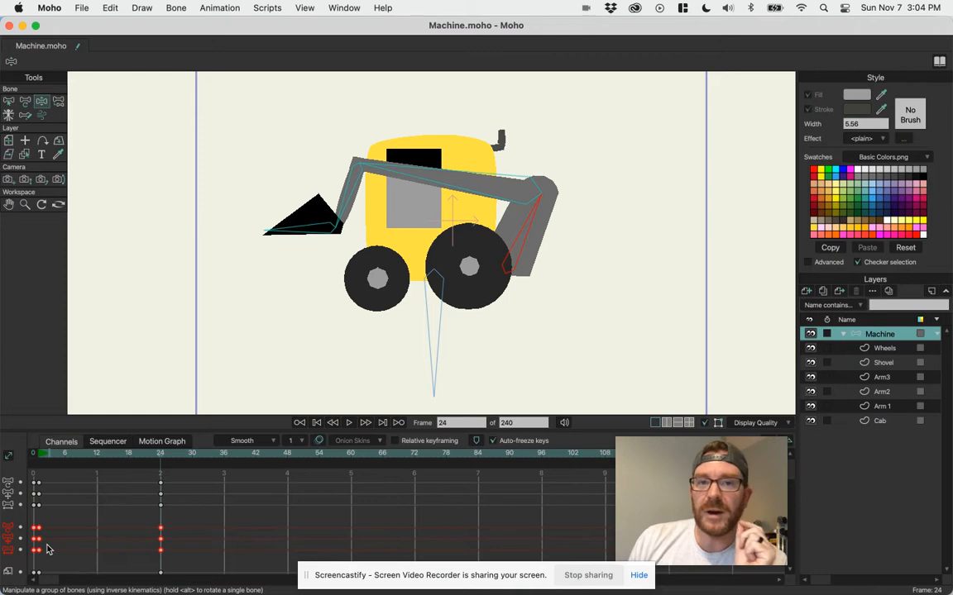
pyautogui.click(168, 469)
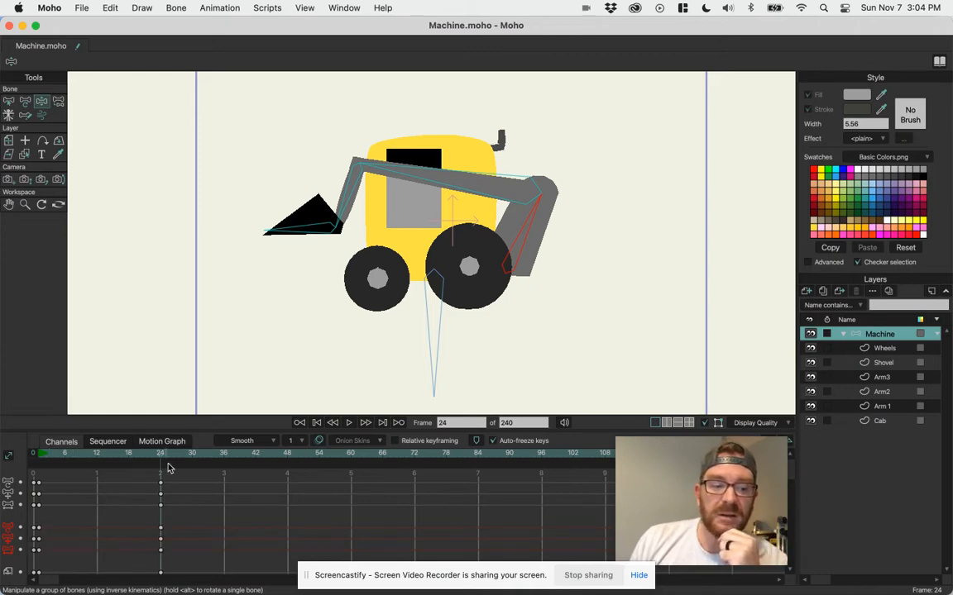
# Select the long upper arm bone at frame 1, rotate it upward at frame 24, and scrub back to review the motion.
pyautogui.moveTo(159, 459); pyautogui.dragTo(37, 459)
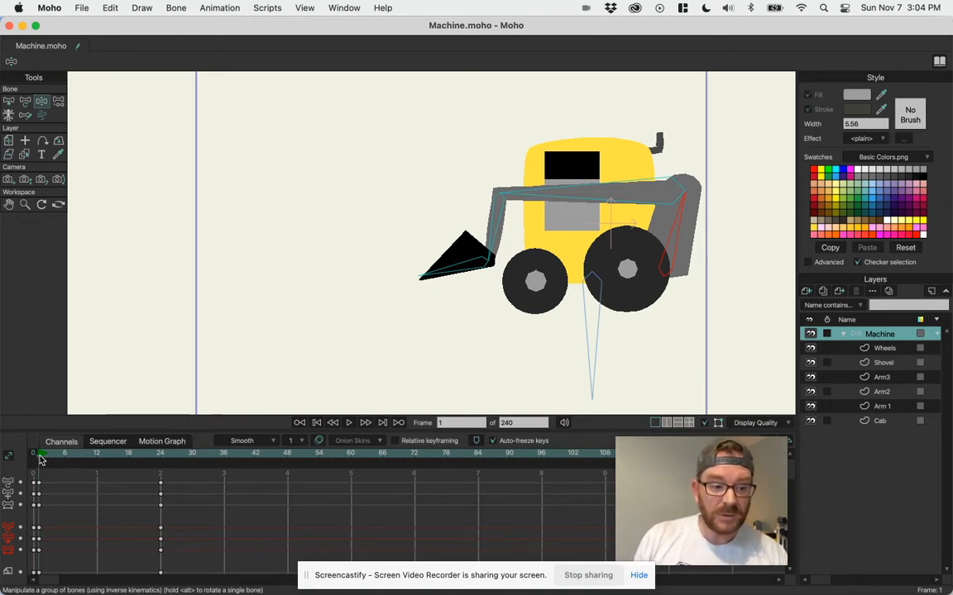
pyautogui.click(532, 197)
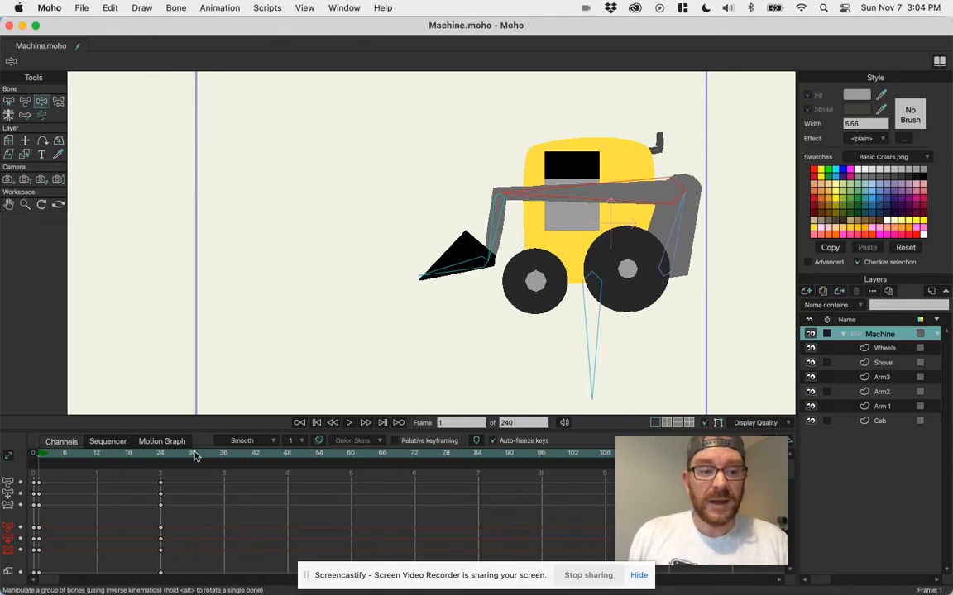
pyautogui.moveTo(48, 460); pyautogui.dragTo(161, 459)
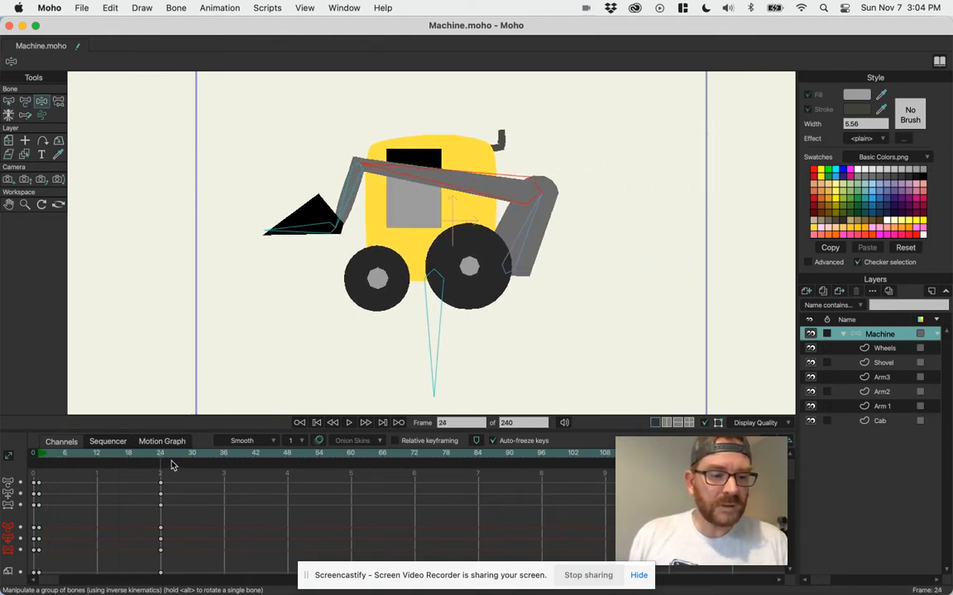
pyautogui.moveTo(411, 169); pyautogui.dragTo(412, 151)
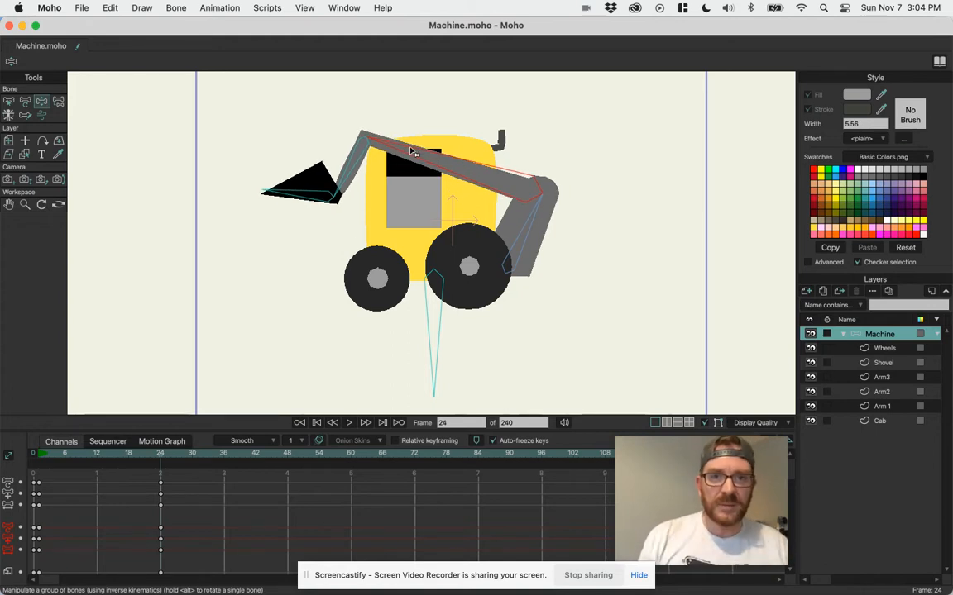
pyautogui.moveTo(153, 454); pyautogui.dragTo(44, 454)
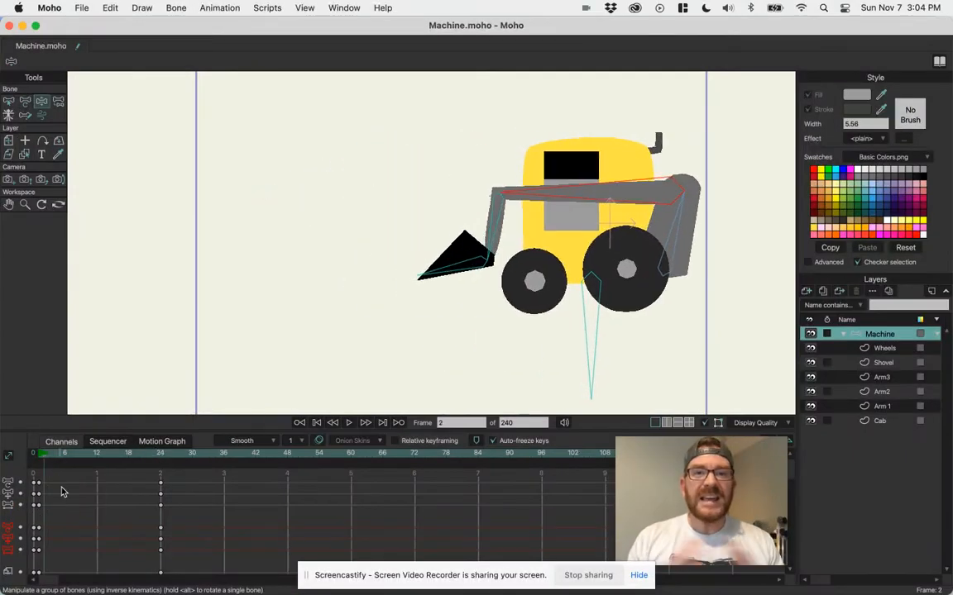
# At frame 24, compare the timeline keyframes of the rear arm bone and the long upper arm bone.
pyautogui.moveTo(42, 461); pyautogui.dragTo(162, 468)
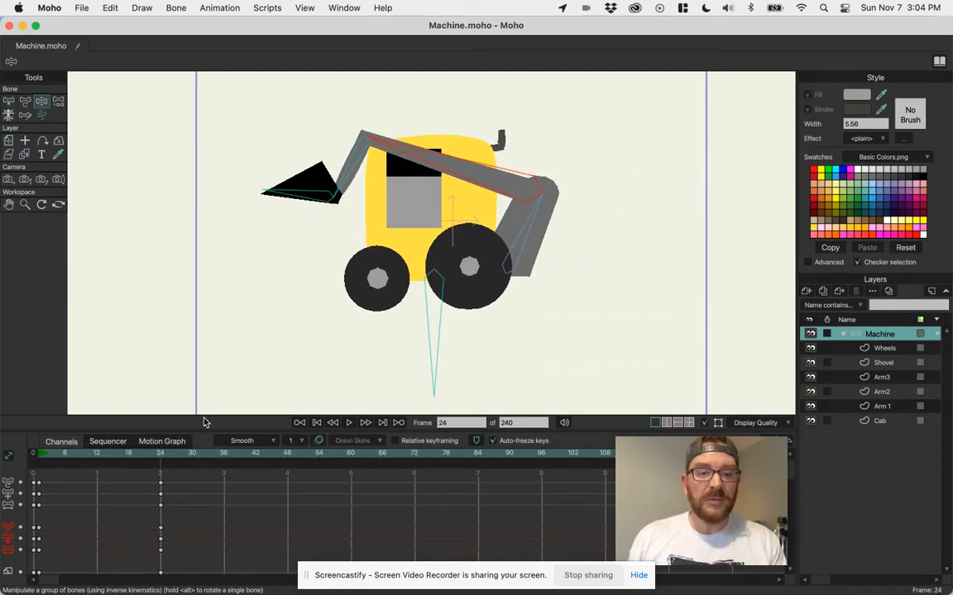
pyautogui.press('b')
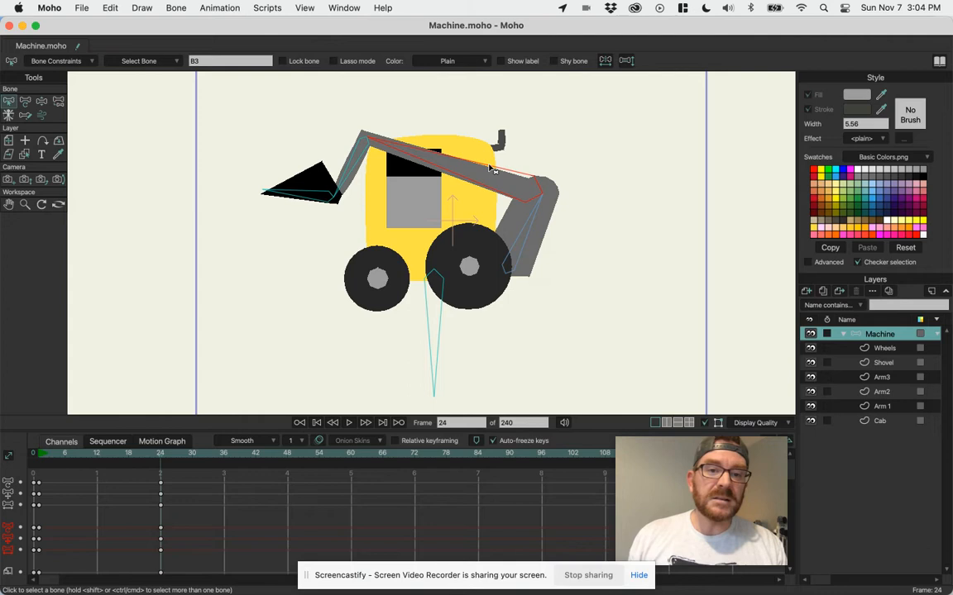
pyautogui.moveTo(179, 521); pyautogui.dragTo(152, 555)
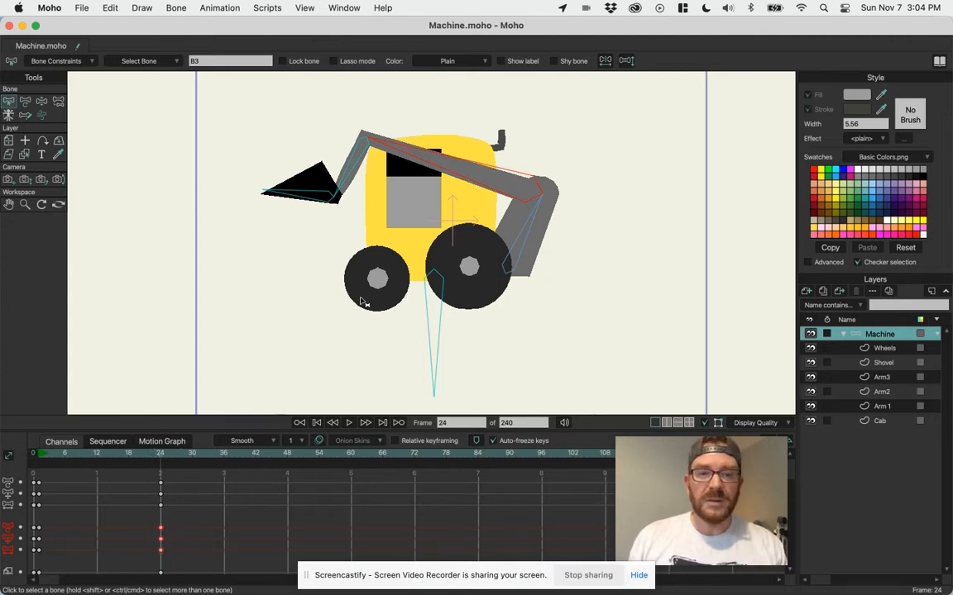
pyautogui.click(535, 223)
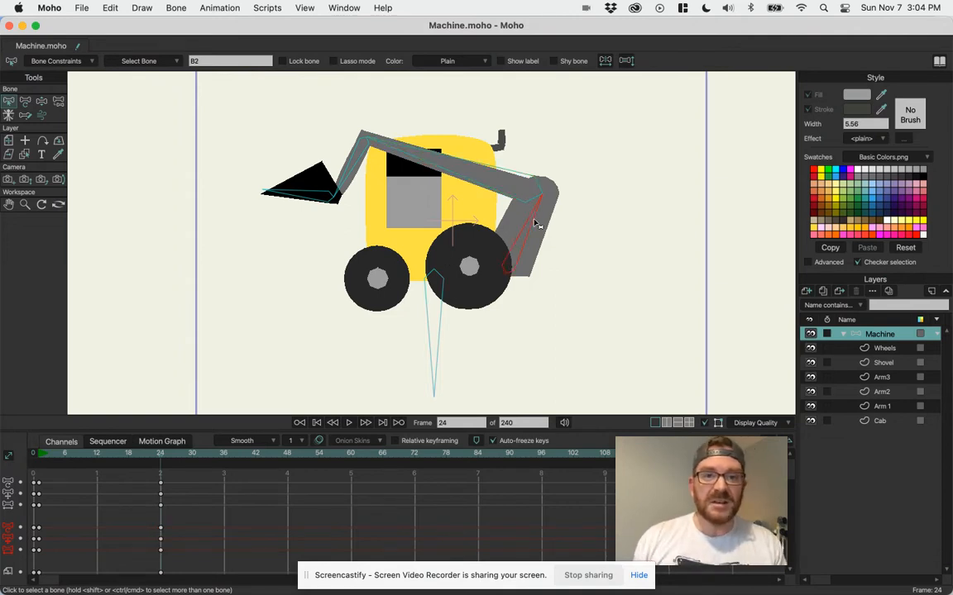
pyautogui.click(500, 174)
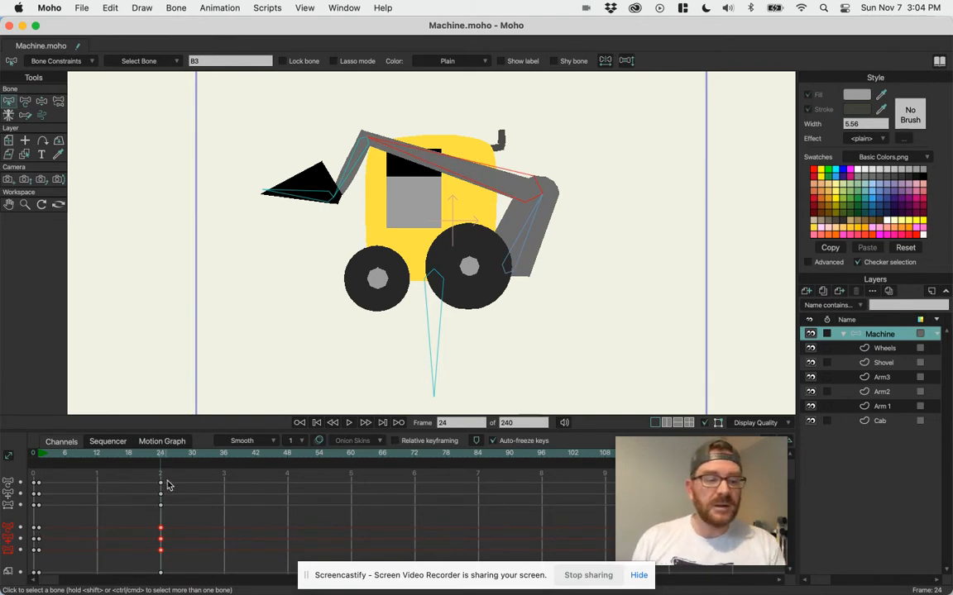
pyautogui.click(146, 455)
pyautogui.moveTo(146, 455); pyautogui.dragTo(161, 487)
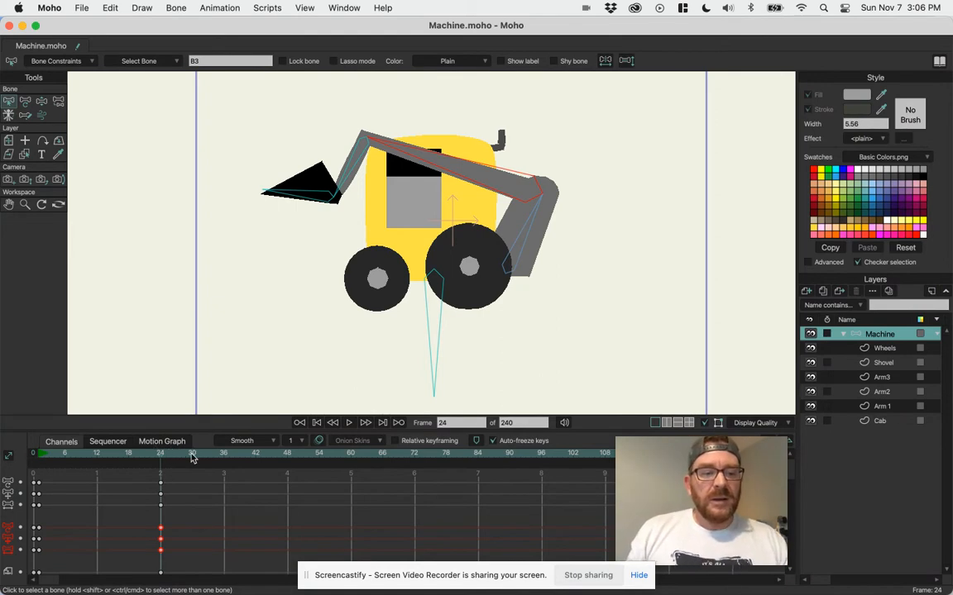
# At frame 36, lower the arm with Manipulate Bones so the shovel sits near the ground, and fine-tune the forearm and shovel.
pyautogui.moveTo(160, 453); pyautogui.dragTo(227, 462)
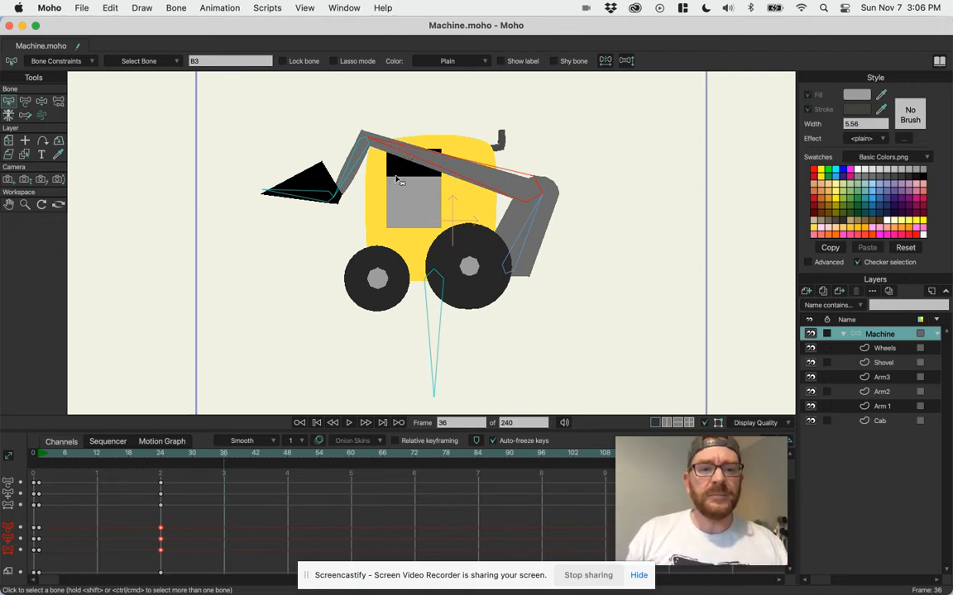
pyautogui.press('z')
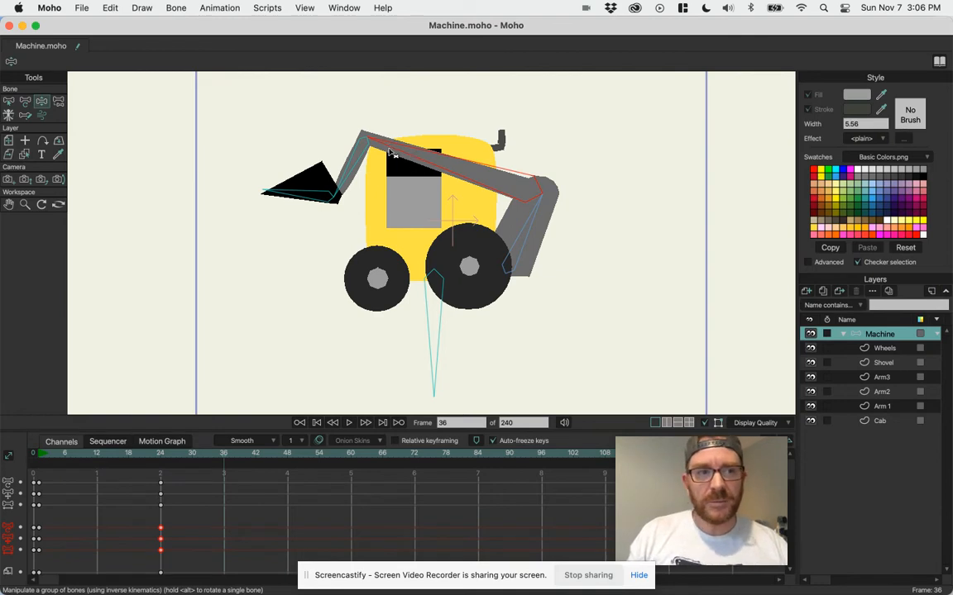
pyautogui.moveTo(351, 134); pyautogui.dragTo(346, 213)
pyautogui.moveTo(292, 284); pyautogui.dragTo(292, 287)
pyautogui.moveTo(332, 237); pyautogui.dragTo(334, 247)
pyautogui.moveTo(307, 291); pyautogui.dragTo(301, 295)
pyautogui.moveTo(339, 240); pyautogui.dragTo(342, 245)
# Level the shovel bone at frame 42, and raise the forearm at frame 48 to lift the whole arm.
pyautogui.moveTo(220, 457); pyautogui.dragTo(258, 465)
pyautogui.moveTo(290, 337); pyautogui.dragTo(256, 304)
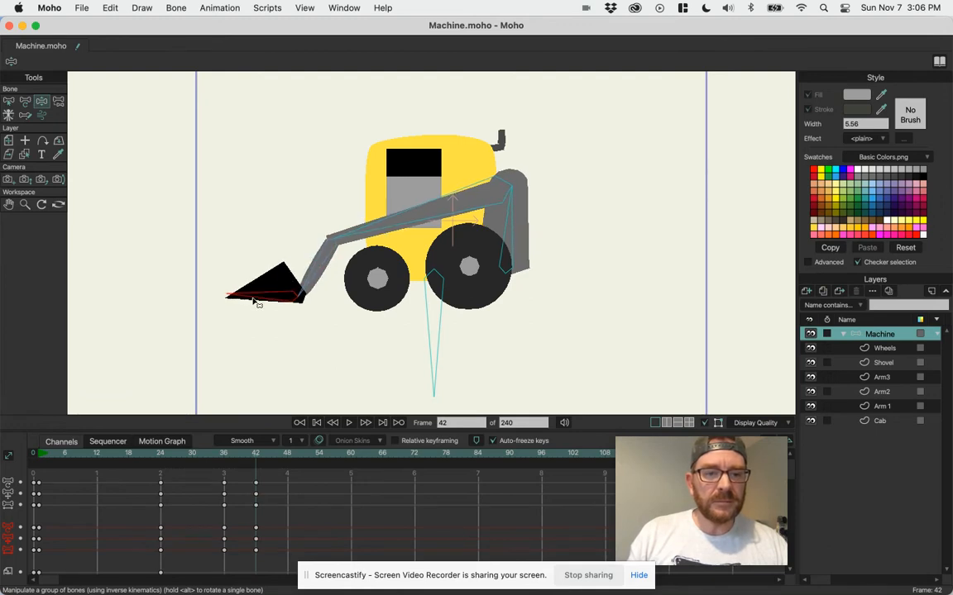
pyautogui.click(288, 460)
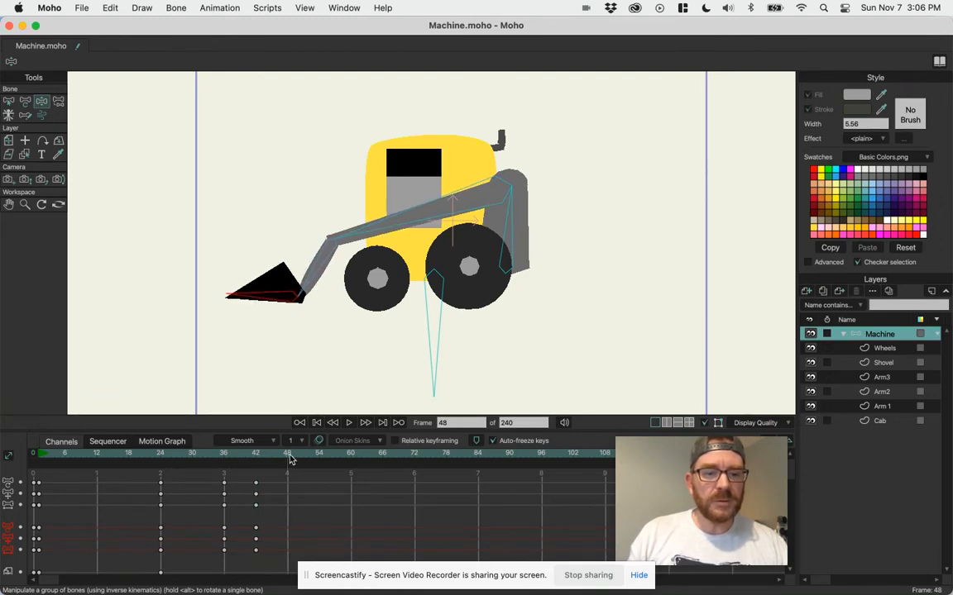
pyautogui.moveTo(314, 277); pyautogui.dragTo(346, 202)
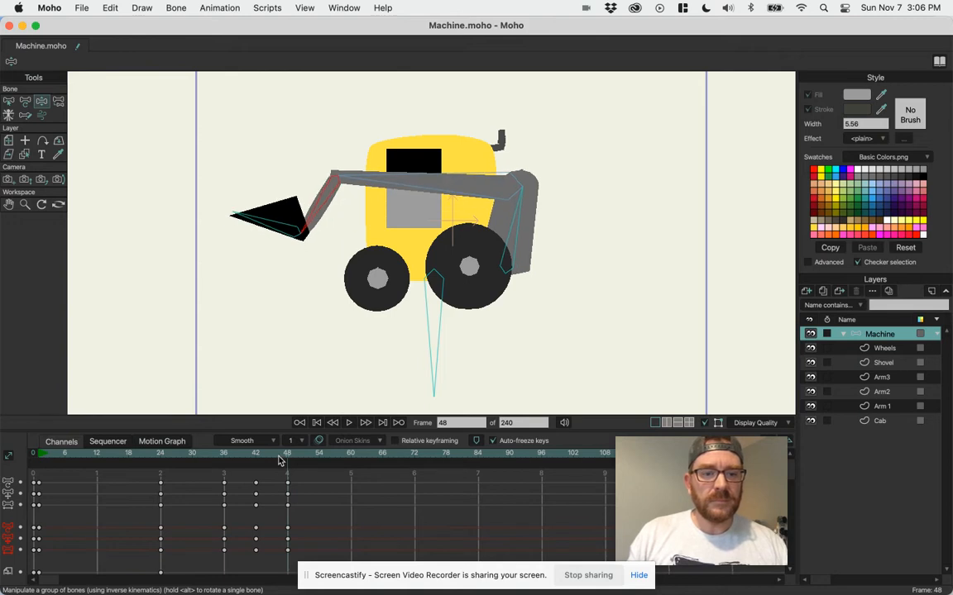
pyautogui.moveTo(279, 457)
pyautogui.mouseDown()
pyautogui.moveTo(143, 459)
pyautogui.moveTo(289, 470)
pyautogui.mouseUp()
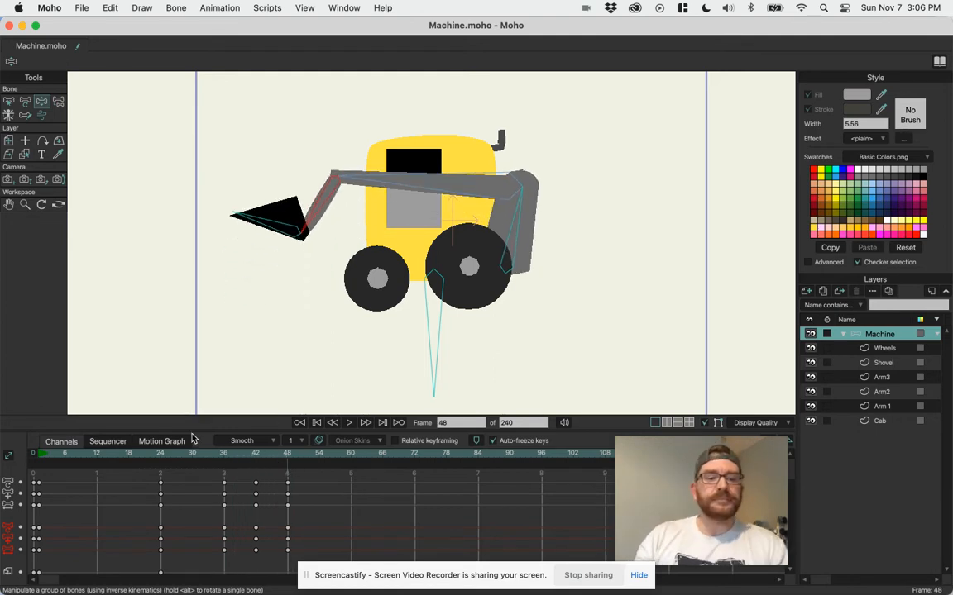
# At frame 29, turn on onion skins with frame 24 as the only ghosted frame.
pyautogui.click(159, 459)
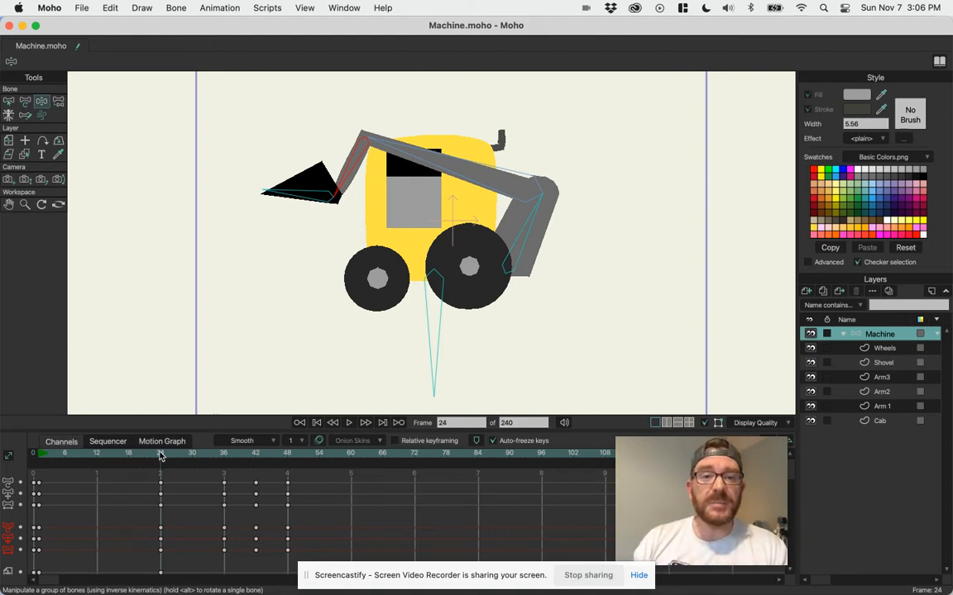
pyautogui.moveTo(162, 459); pyautogui.dragTo(187, 468)
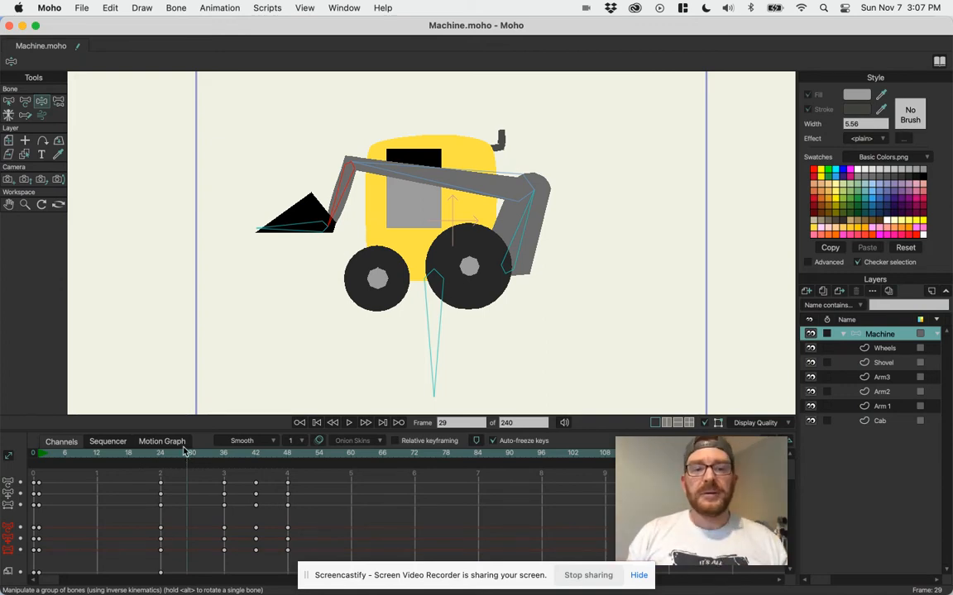
pyautogui.click(320, 441)
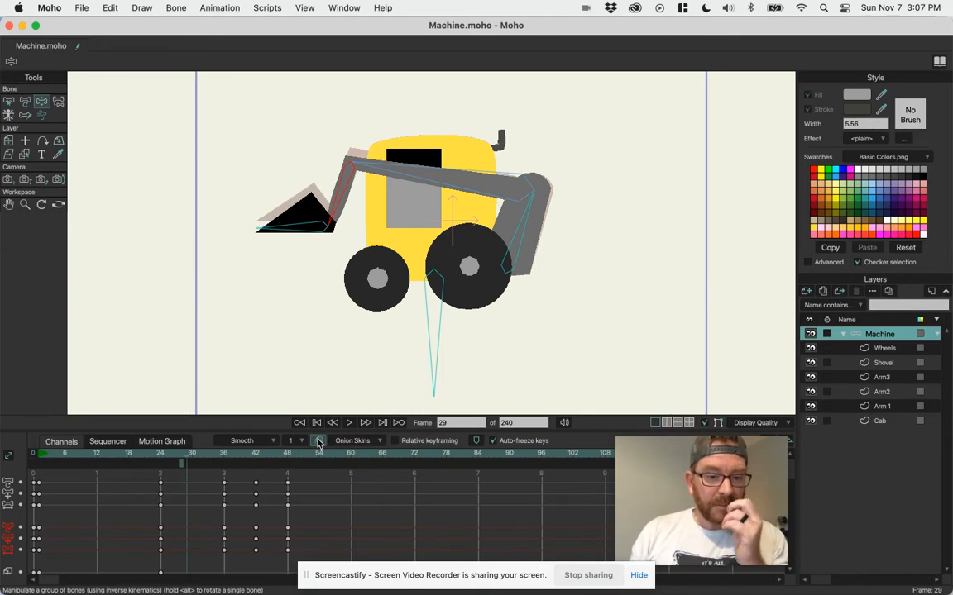
pyautogui.click(159, 463)
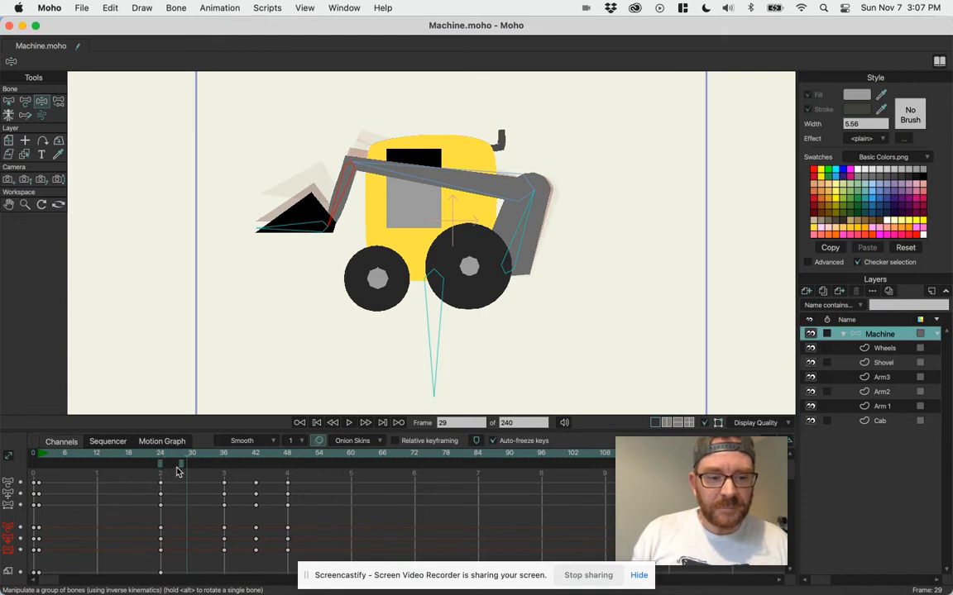
pyautogui.click(181, 465)
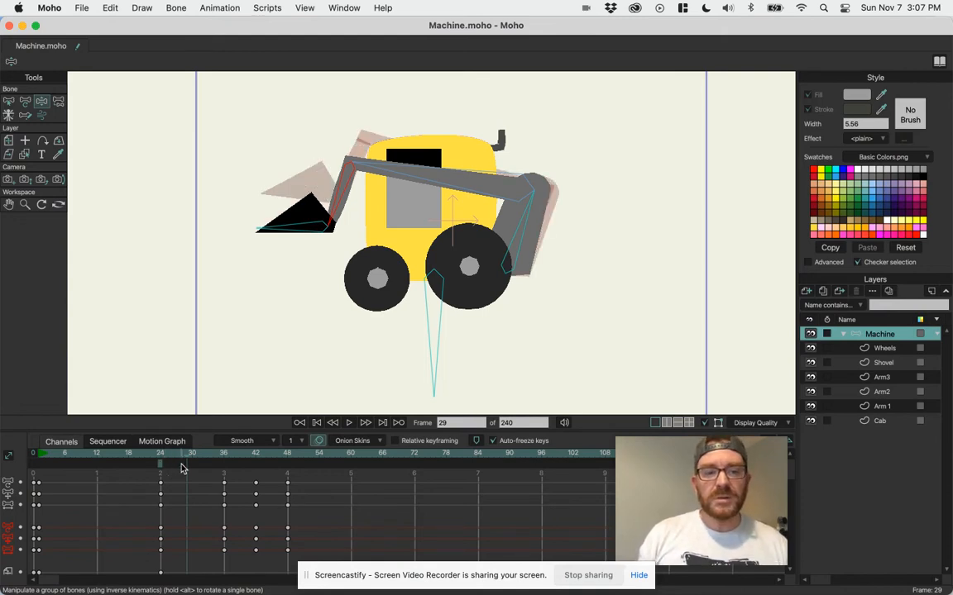
pyautogui.click(161, 465)
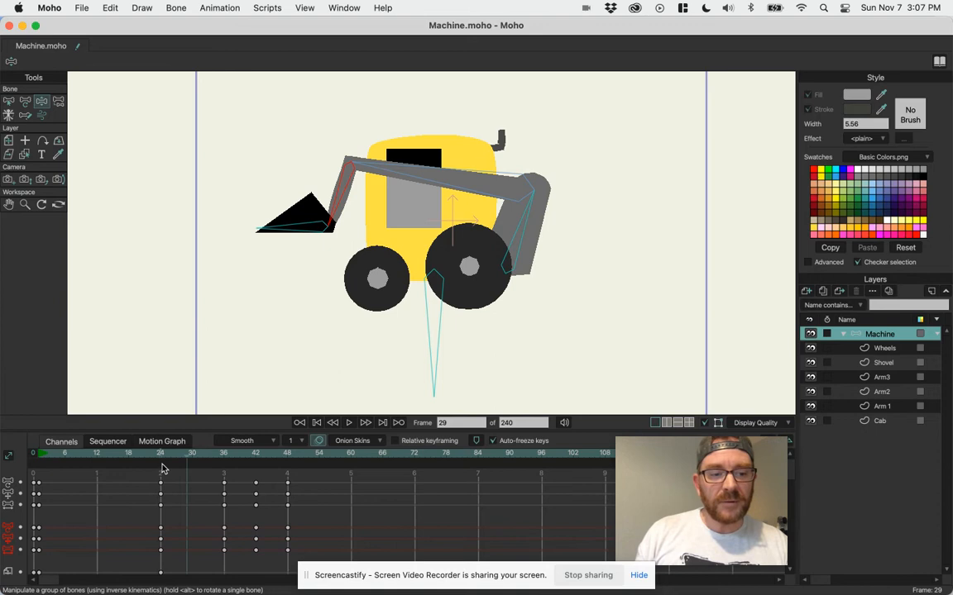
pyautogui.click(161, 464)
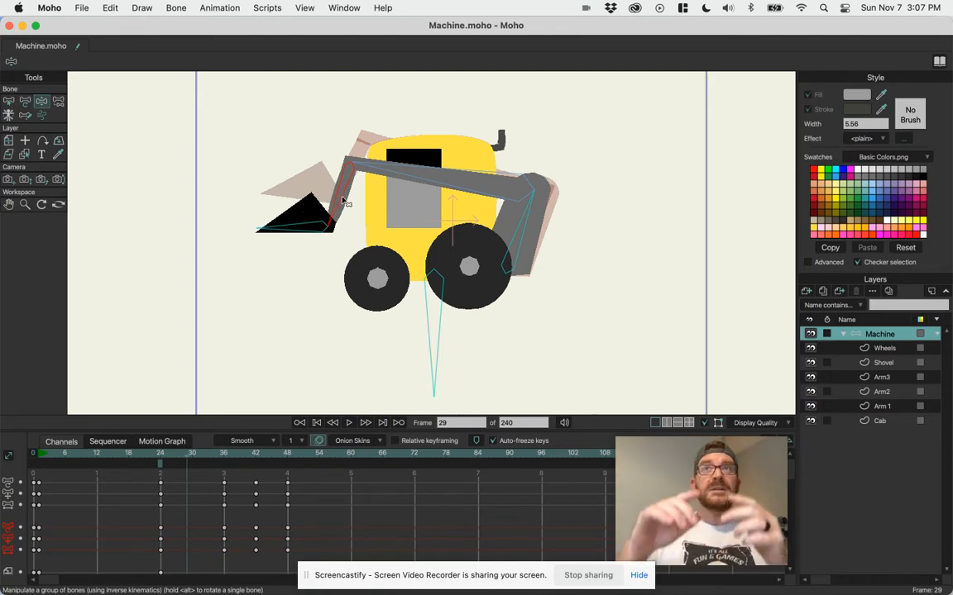
# At frame 29, raise the forearm above the frame 24 ghost, and adjust the upper arm, rear arm and shovel bones.
pyautogui.moveTo(346, 203); pyautogui.dragTo(339, 134)
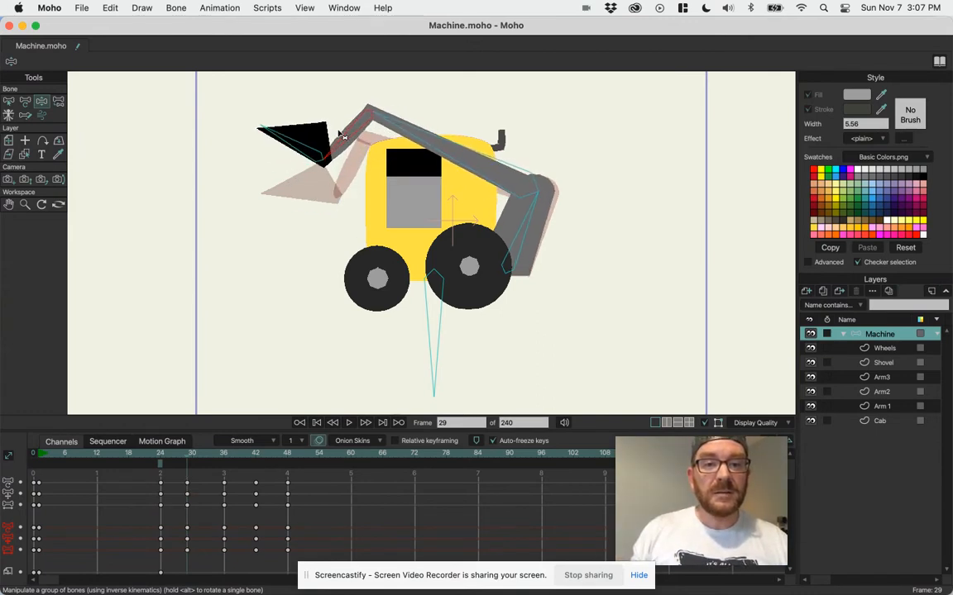
pyautogui.moveTo(472, 169); pyautogui.dragTo(472, 164)
pyautogui.moveTo(539, 212); pyautogui.dragTo(538, 217)
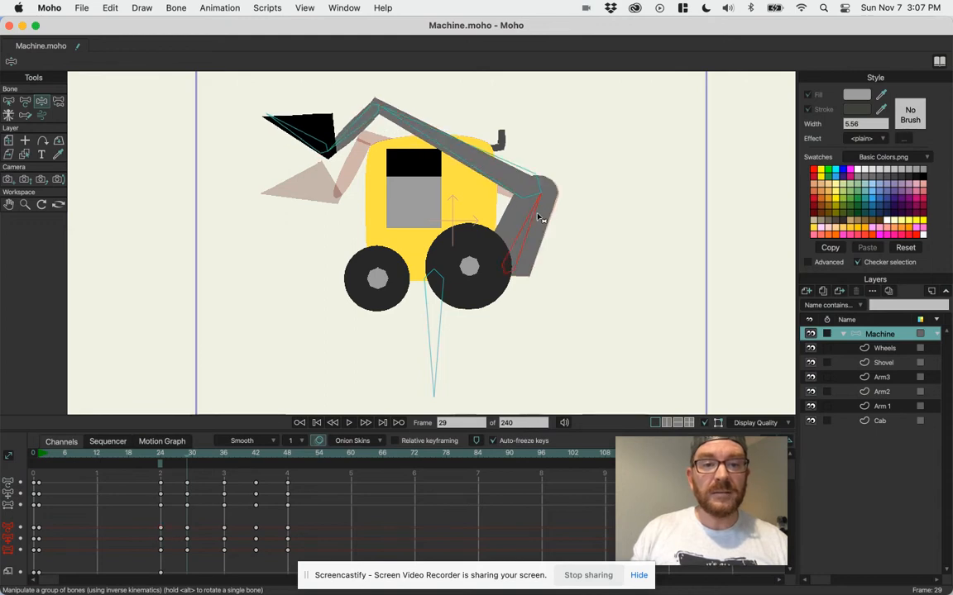
pyautogui.moveTo(293, 133); pyautogui.dragTo(291, 137)
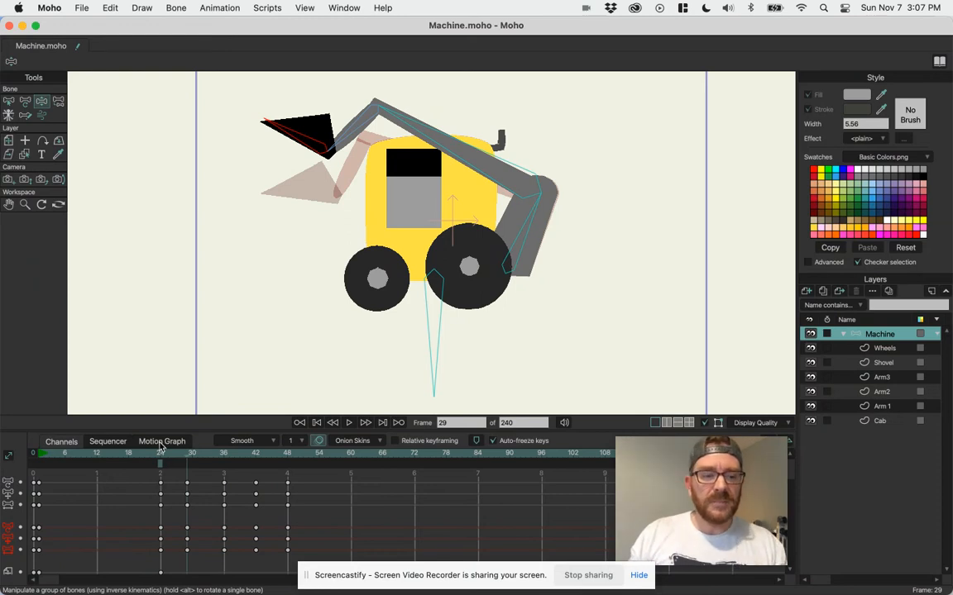
# Turn off onion skins, and play the arm motion from frame 24 to review it.
pyautogui.click(319, 440)
pyautogui.click(163, 454)
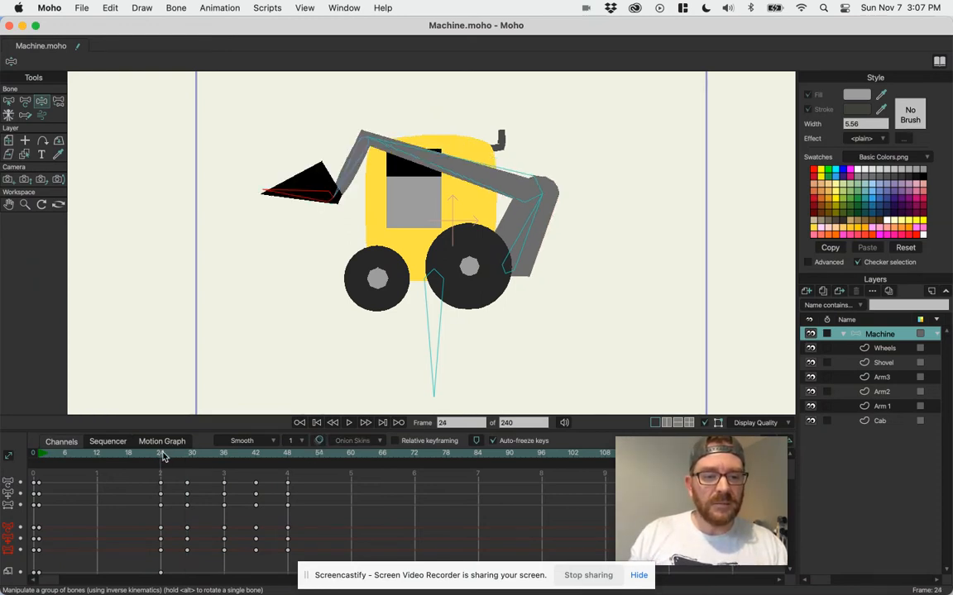
pyautogui.moveTo(163, 459); pyautogui.dragTo(153, 480)
pyautogui.press('space')
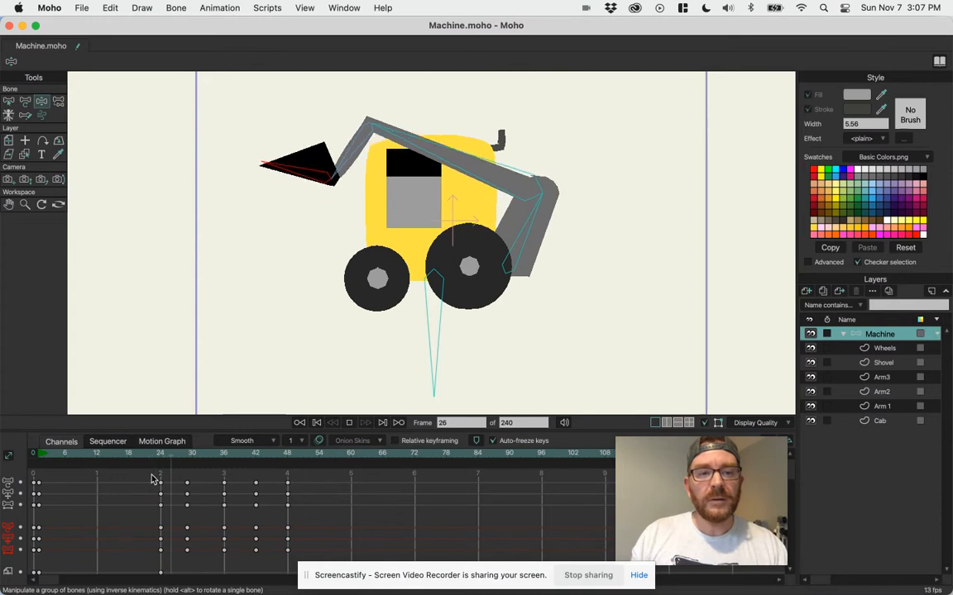
pyautogui.press('space')
pyautogui.moveTo(181, 457)
pyautogui.mouseDown()
pyautogui.moveTo(195, 461)
pyautogui.moveTo(186, 462)
pyautogui.mouseUp()
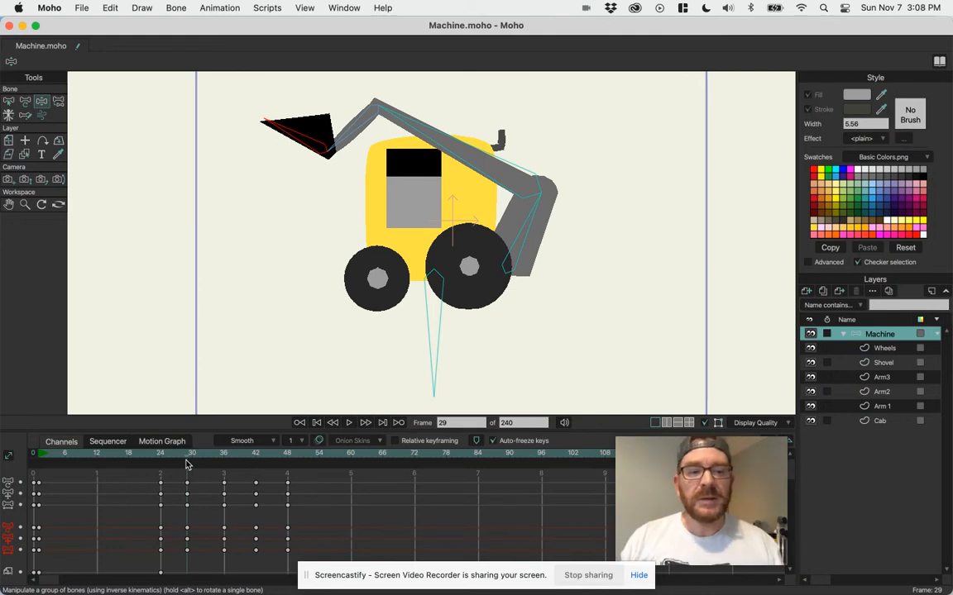
# At frame 32, pull the forearm bone upward to add another arm pose.
pyautogui.click(192, 462)
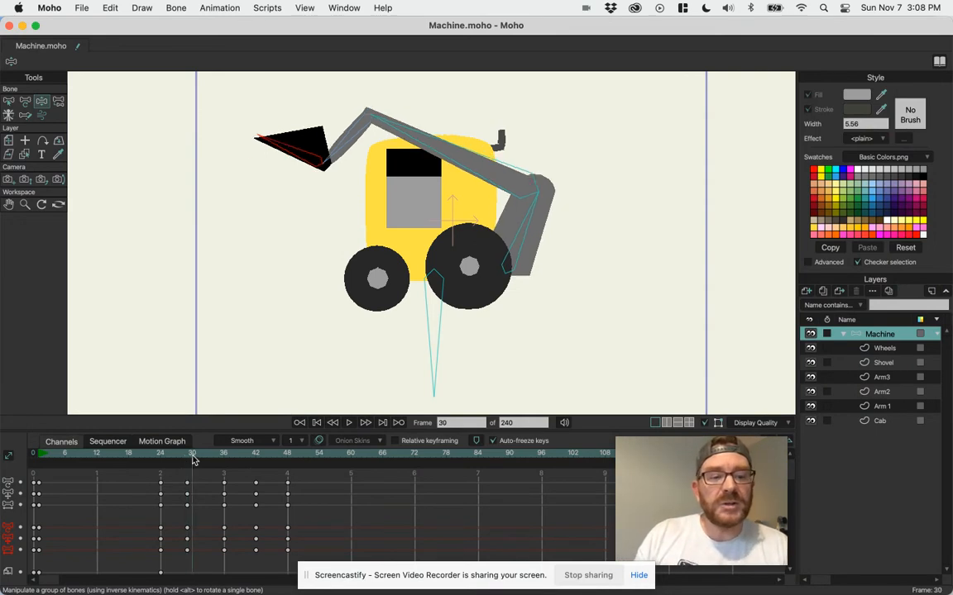
pyautogui.click(187, 461)
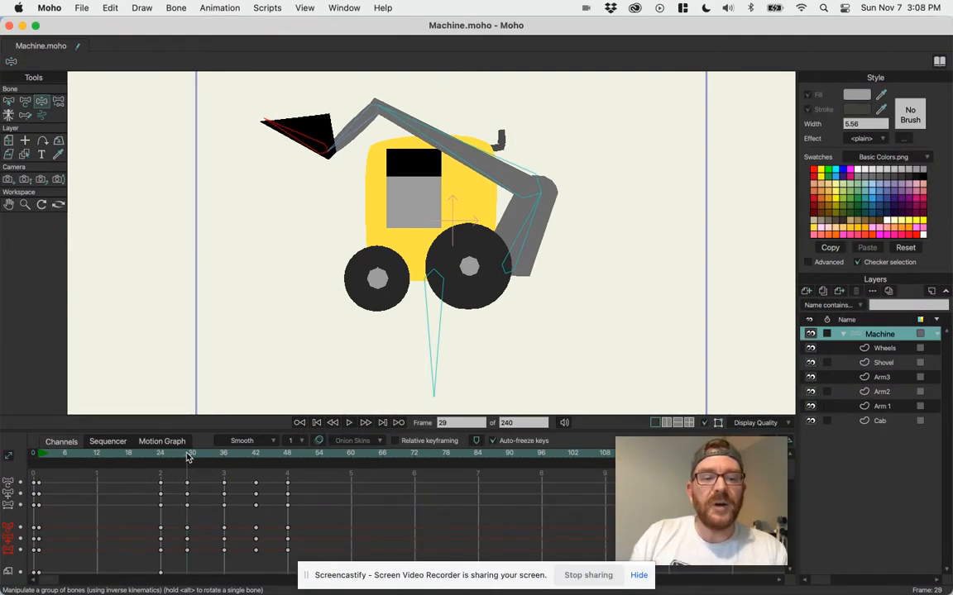
pyautogui.moveTo(191, 457); pyautogui.dragTo(204, 459)
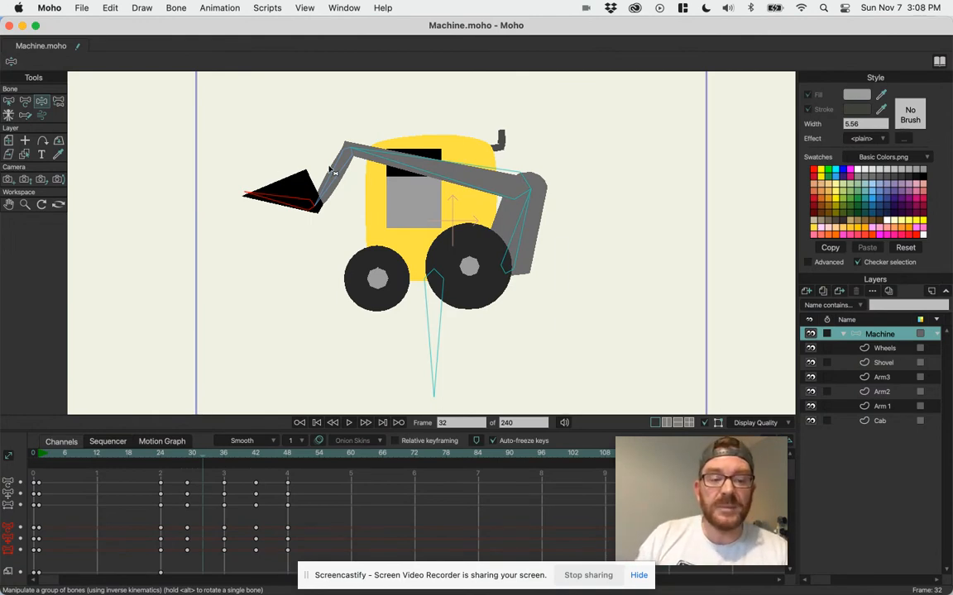
pyautogui.moveTo(326, 192); pyautogui.dragTo(315, 154)
# At frame 34, undo a trial shovel adjustment and slightly shift the forearm bone to set a pose.
pyautogui.moveTo(194, 459); pyautogui.dragTo(214, 470)
pyautogui.moveTo(234, 208); pyautogui.dragTo(251, 204)
pyautogui.press('super+z')
pyautogui.moveTo(317, 222); pyautogui.dragTo(315, 221)
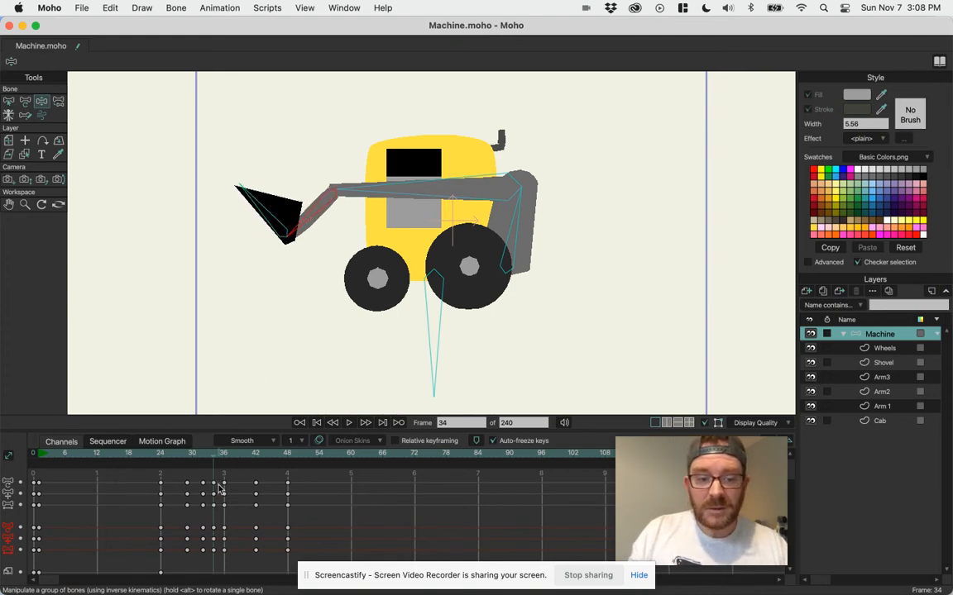
# Play the animation from frame 24 to check the arm's bouncing motion.
pyautogui.moveTo(215, 453); pyautogui.dragTo(155, 452)
pyautogui.press('space')
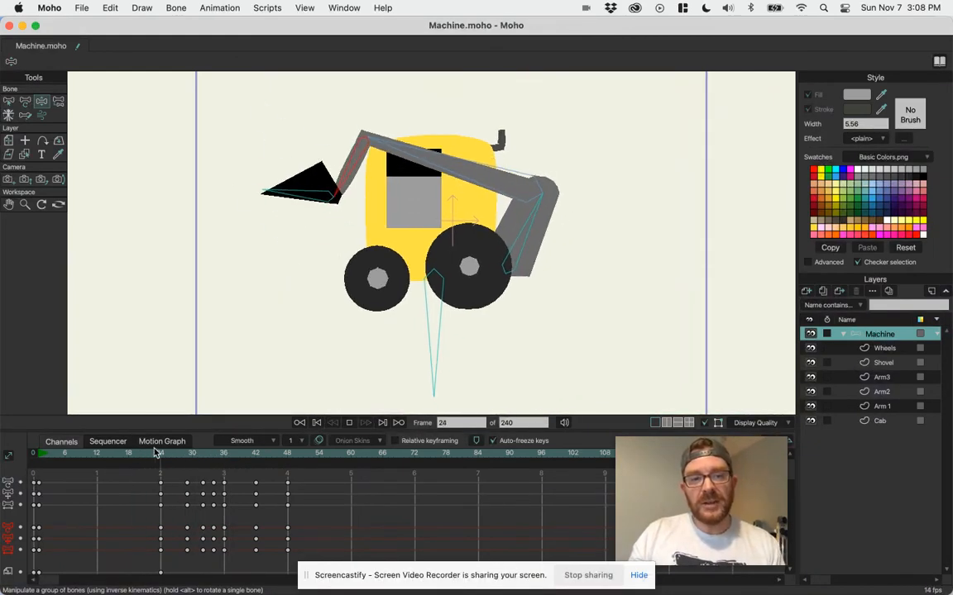
pyautogui.press('space')
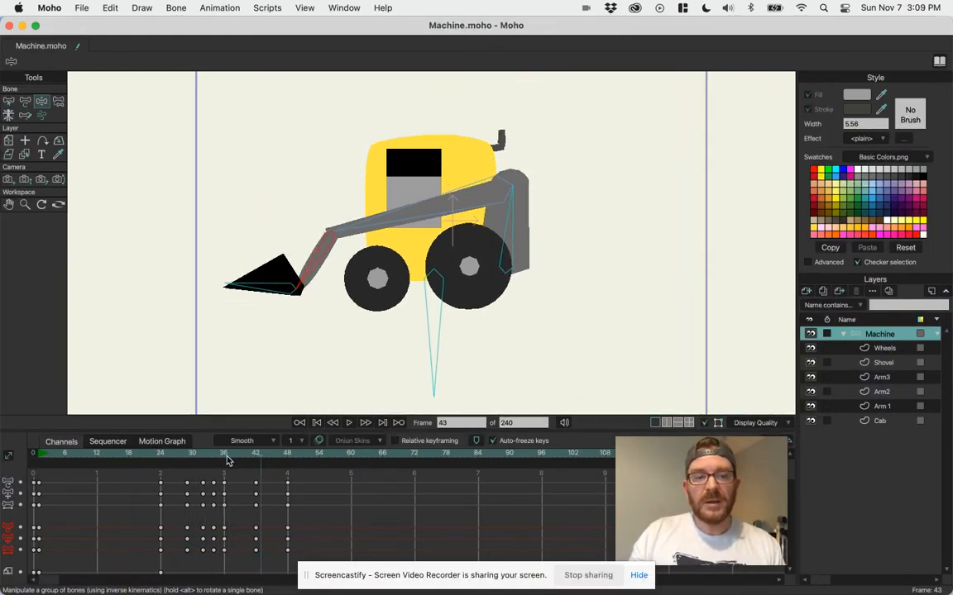
# At frame 45, swing the forearm down toward the front wheel, and advance past frame 48 to frame 60.
pyautogui.moveTo(235, 458); pyautogui.dragTo(270, 458)
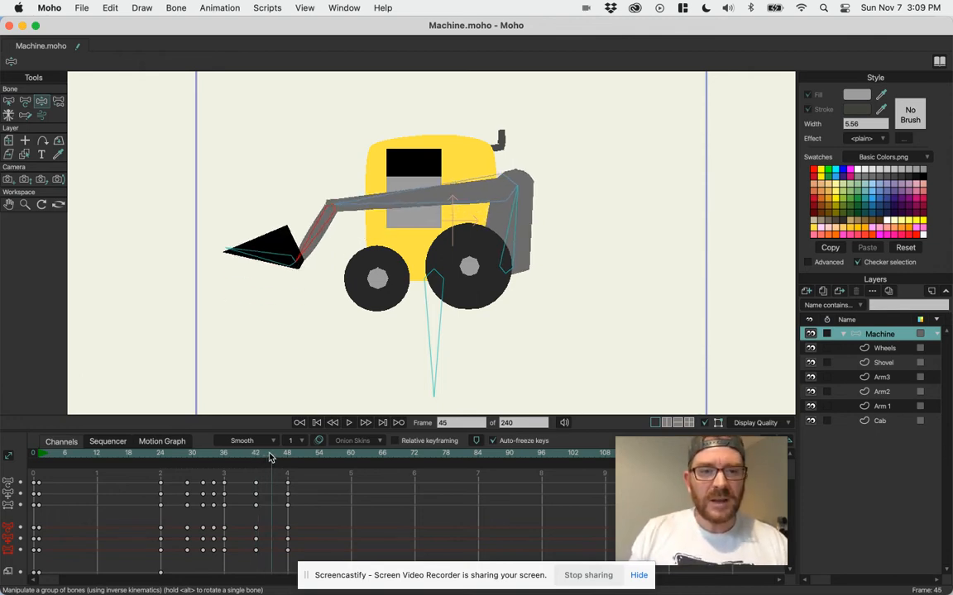
pyautogui.moveTo(310, 242)
pyautogui.mouseDown()
pyautogui.moveTo(316, 249)
pyautogui.moveTo(275, 274)
pyautogui.moveTo(319, 260)
pyautogui.mouseUp()
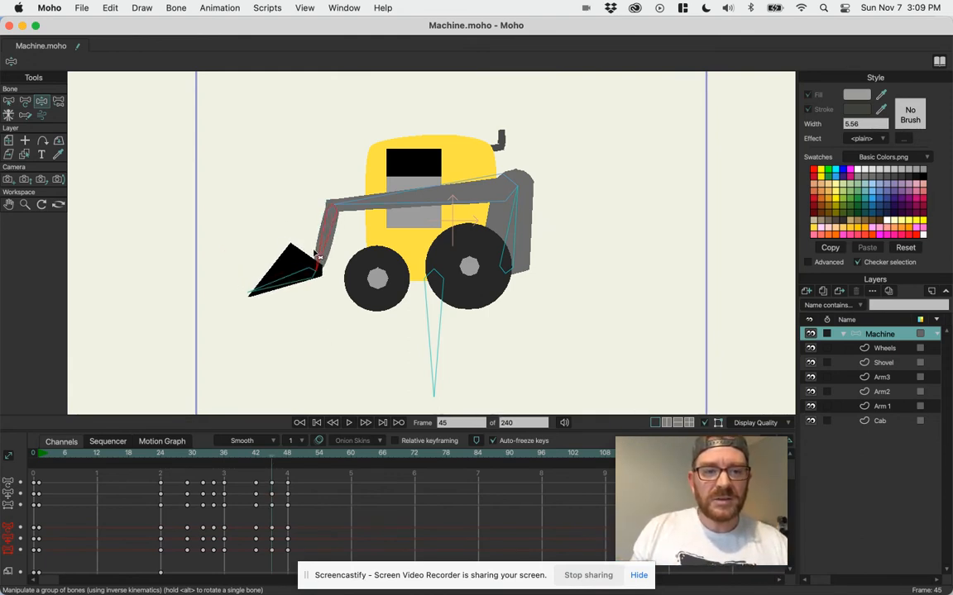
pyautogui.moveTo(269, 458); pyautogui.dragTo(287, 467)
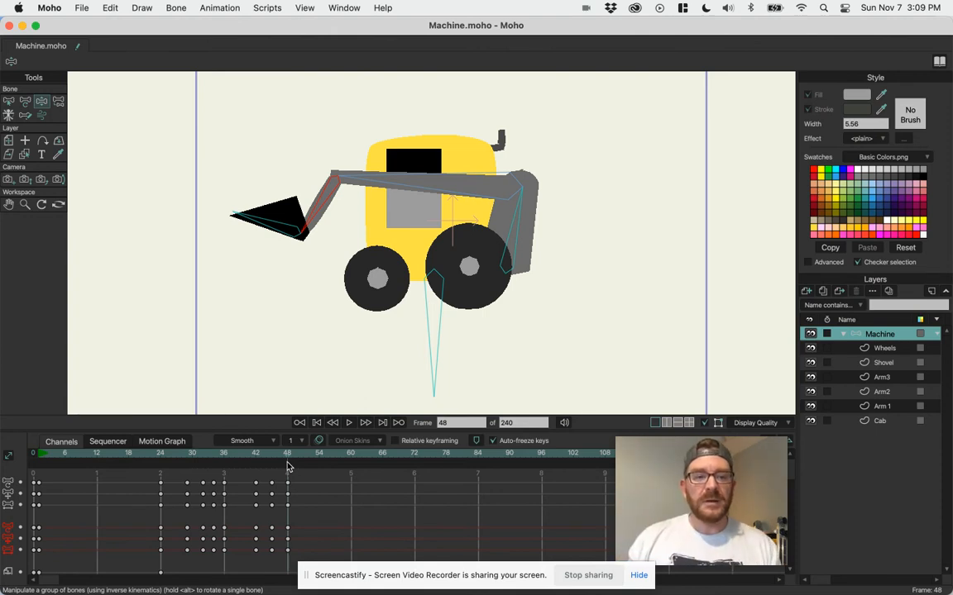
pyautogui.moveTo(294, 447); pyautogui.dragTo(351, 469)
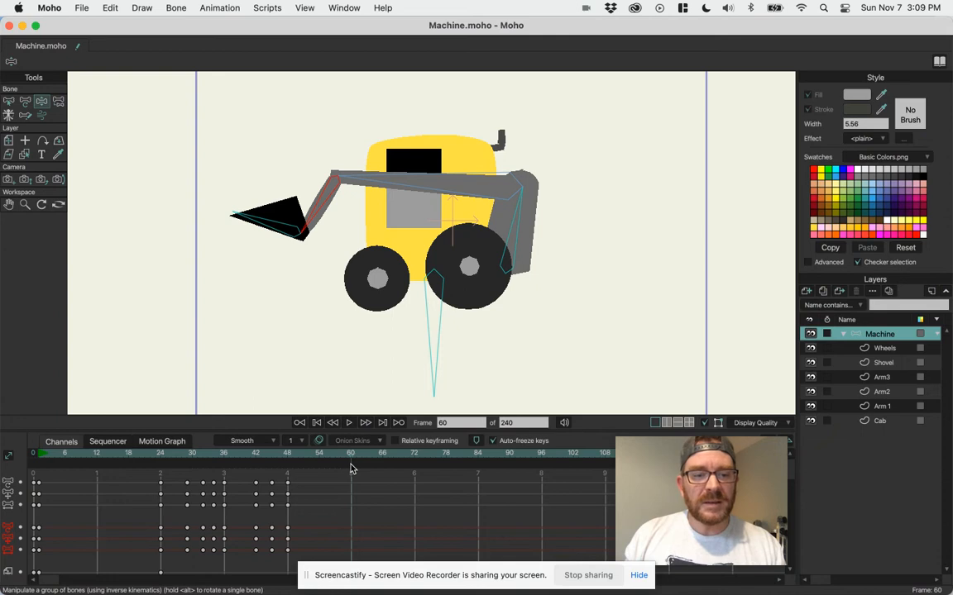
# At frame 60, swing the forearm bone down toward the front wheel and rotate the shovel bone until it is level.
pyautogui.moveTo(343, 225)
pyautogui.mouseDown()
pyautogui.moveTo(339, 192)
pyautogui.moveTo(326, 198)
pyautogui.moveTo(327, 225)
pyautogui.mouseUp()
pyautogui.moveTo(256, 231); pyautogui.dragTo(281, 244)
# Scrub back through the timeline and play the animation to check the arm and shovel motion through frame 60.
pyautogui.moveTo(334, 458); pyautogui.dragTo(209, 431)
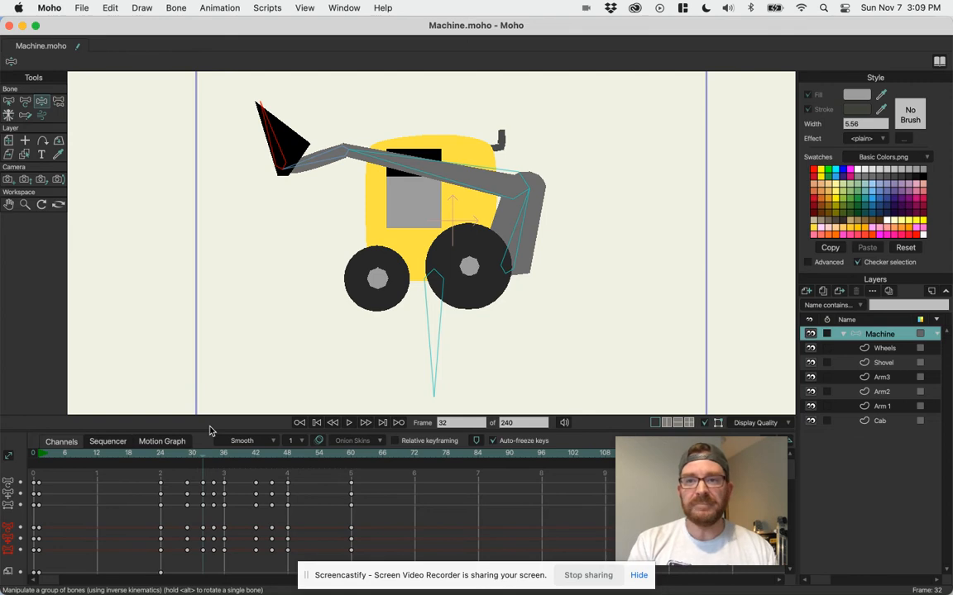
pyautogui.moveTo(264, 461); pyautogui.dragTo(173, 468)
pyautogui.press('space')
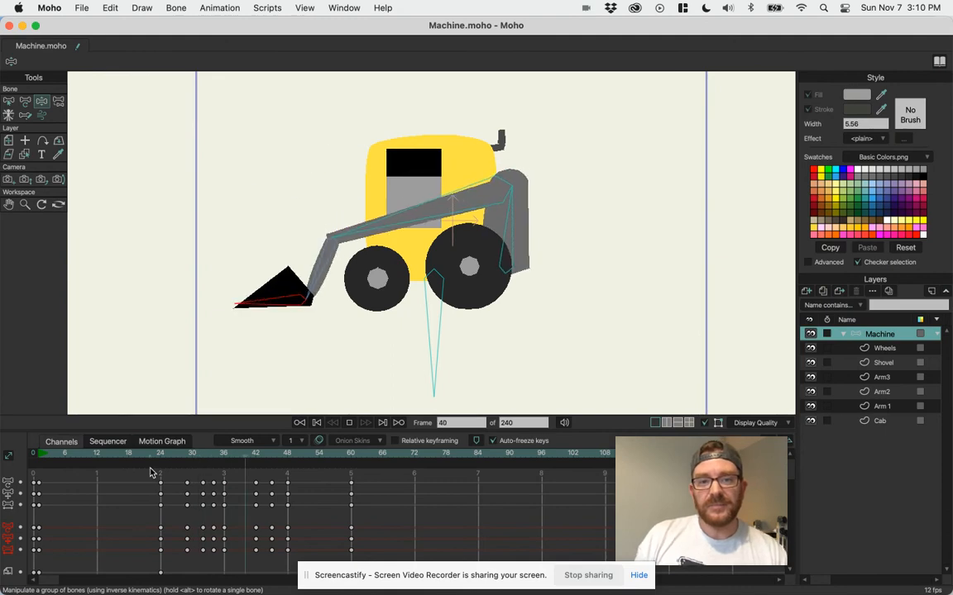
pyautogui.press('space')
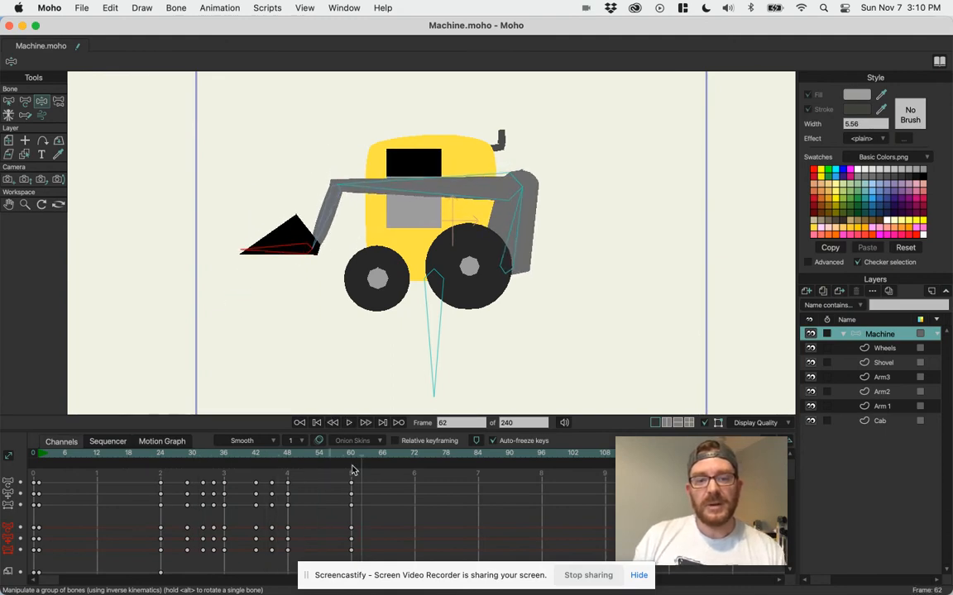
# Select the machine's root bone B1 and, at frame 0, set its squash and stretch scaling constraint to 2.
pyautogui.moveTo(356, 455); pyautogui.dragTo(42, 477)
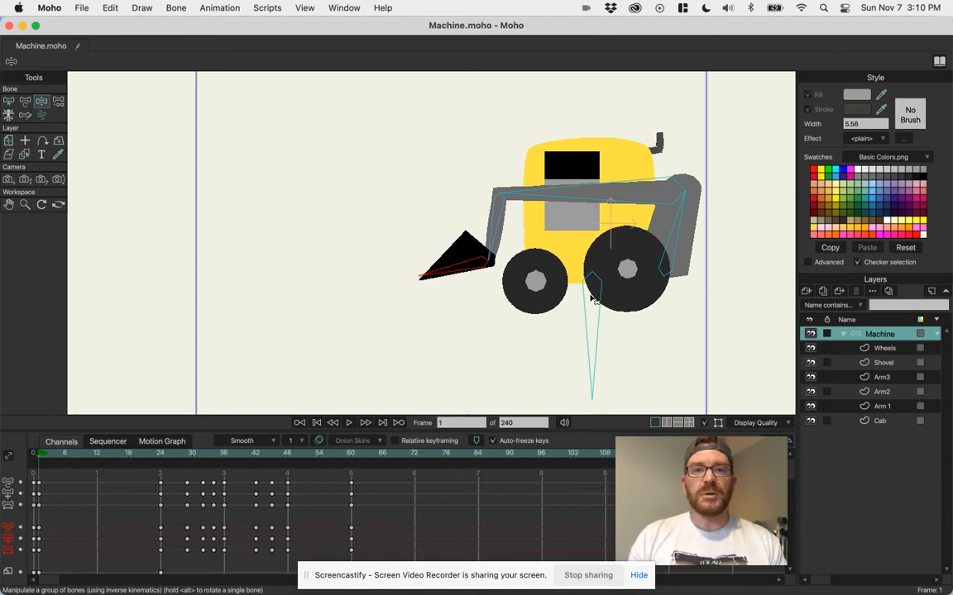
pyautogui.press('b')
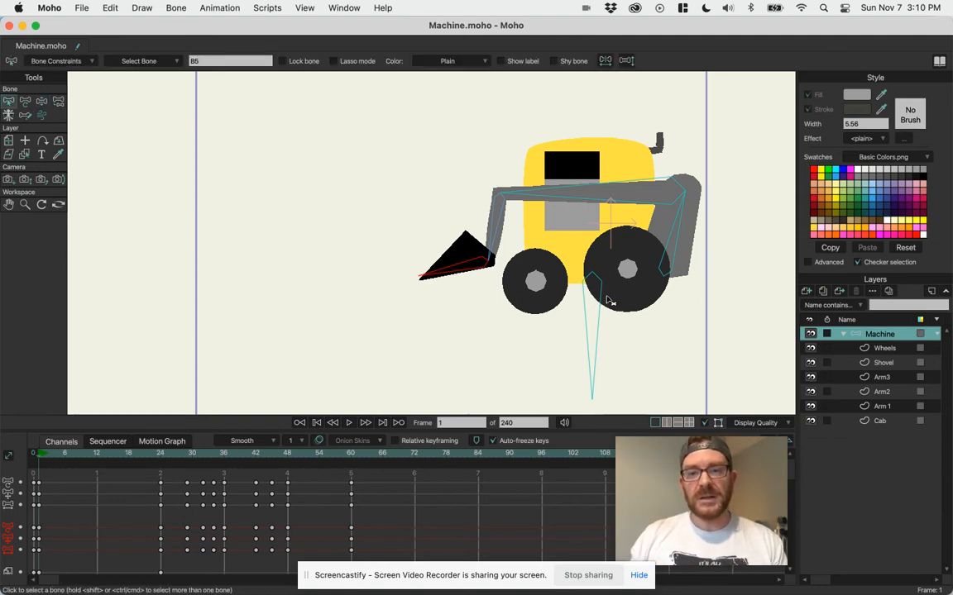
pyautogui.click(601, 287)
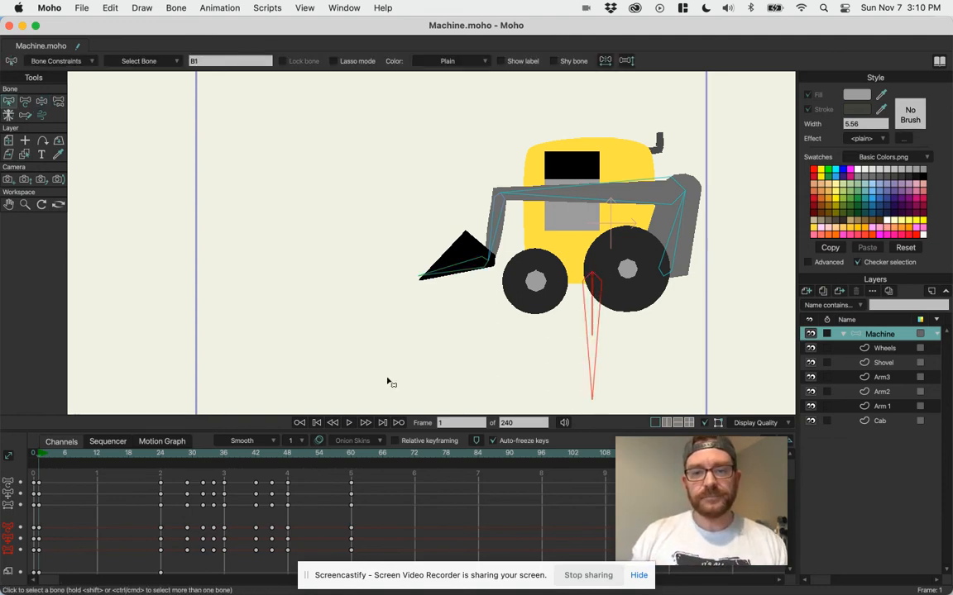
pyautogui.click(33, 454)
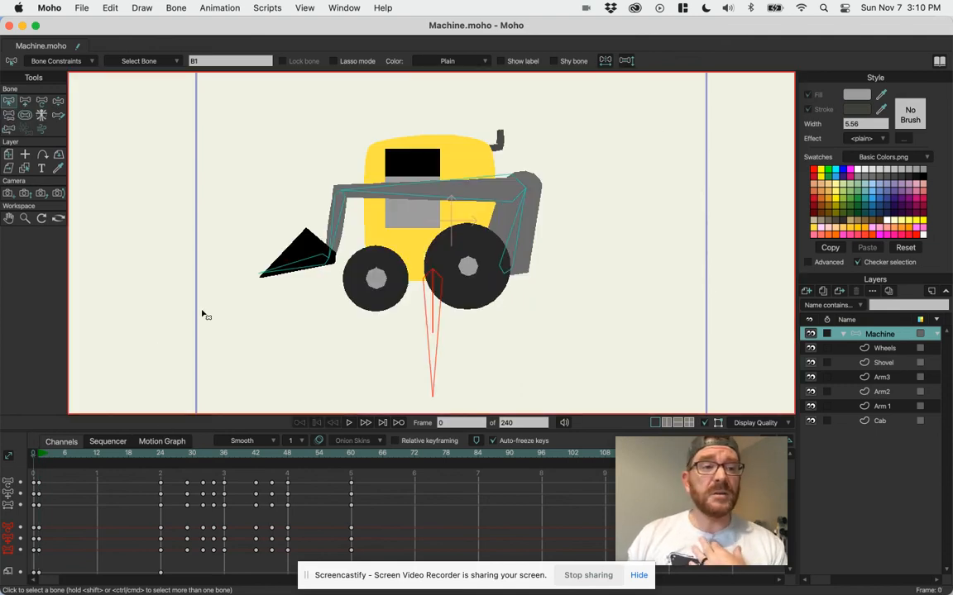
pyautogui.click(53, 63)
pyautogui.click(59, 125)
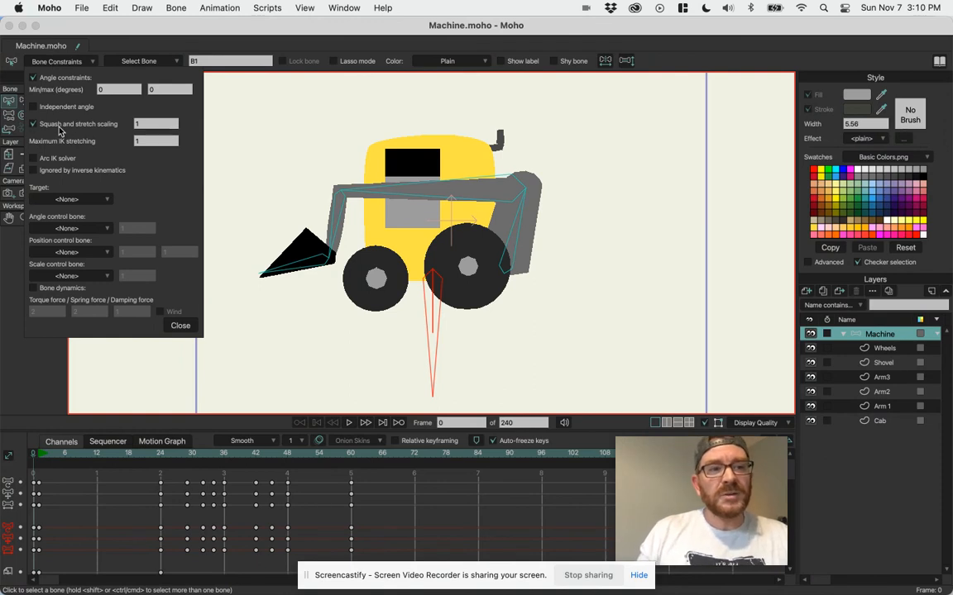
pyautogui.doubleClick(140, 124)
pyautogui.write('2')
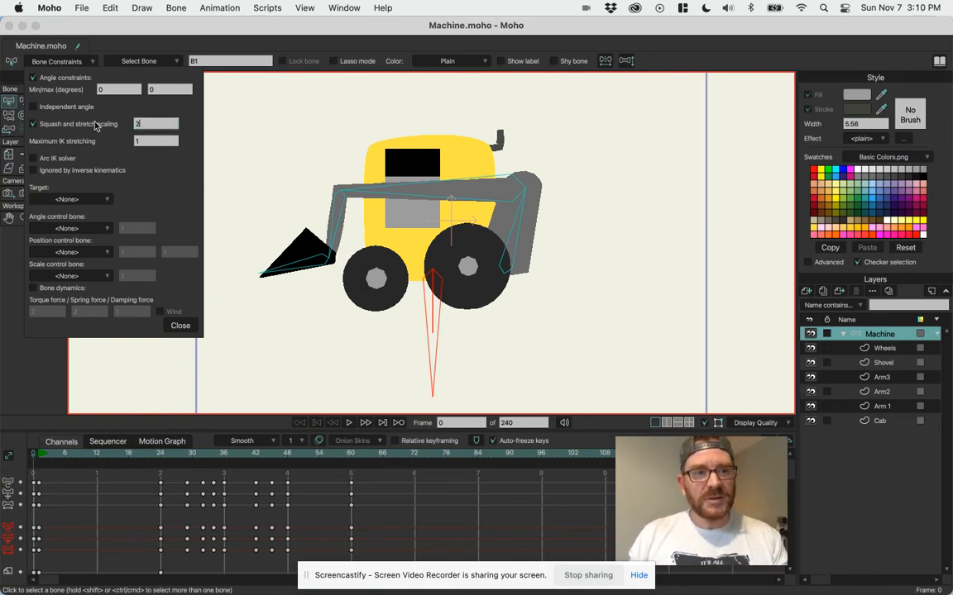
pyautogui.click(180, 326)
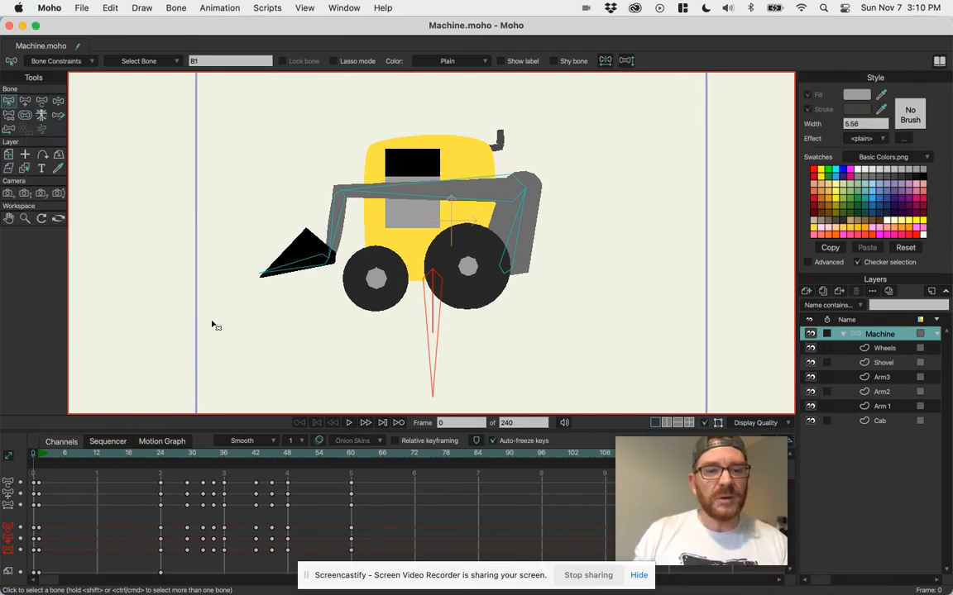
# At frame 7, shorten the root bone to a scale of about 0.92 to squash the machine.
pyautogui.click(40, 455)
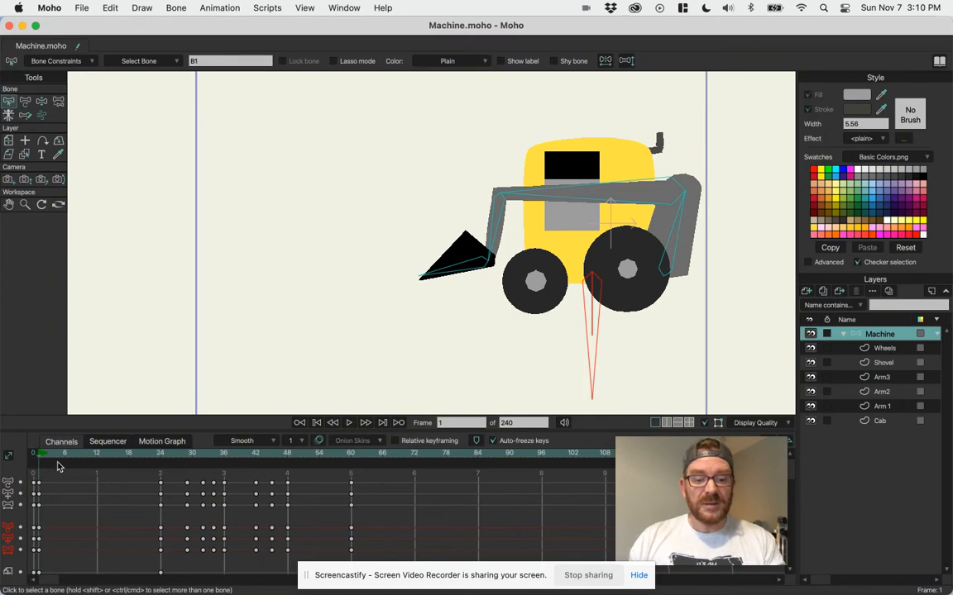
pyautogui.press('t')
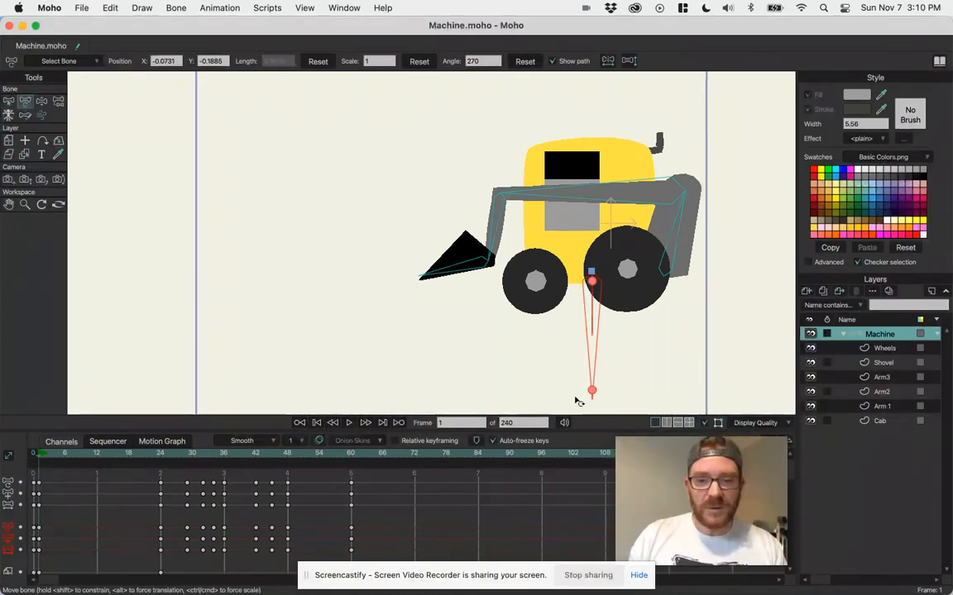
pyautogui.press('space')
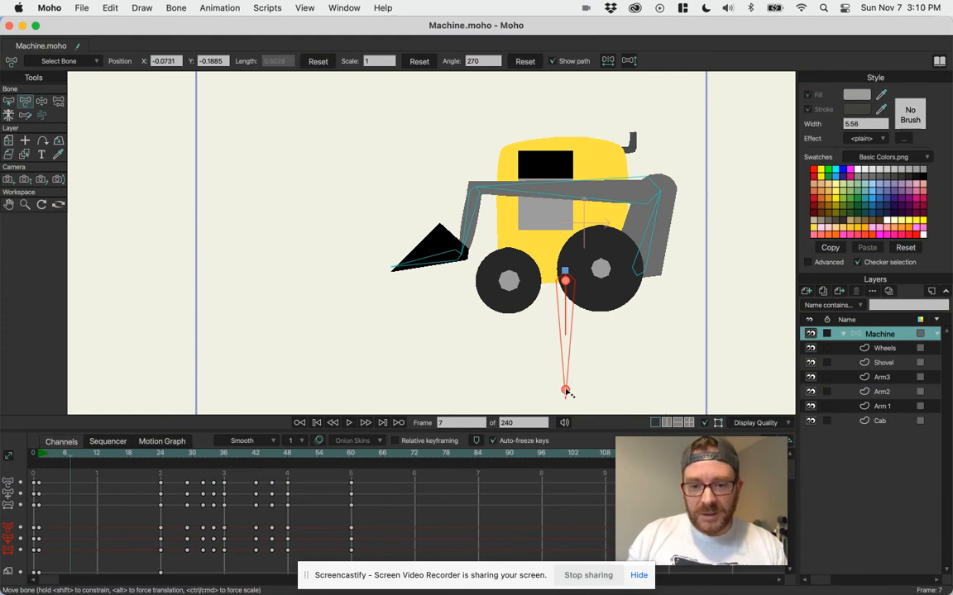
pyautogui.moveTo(568, 381)
pyautogui.mouseDown()
pyautogui.moveTo(563, 391)
pyautogui.moveTo(571, 389)
pyautogui.moveTo(560, 387)
pyautogui.mouseUp()
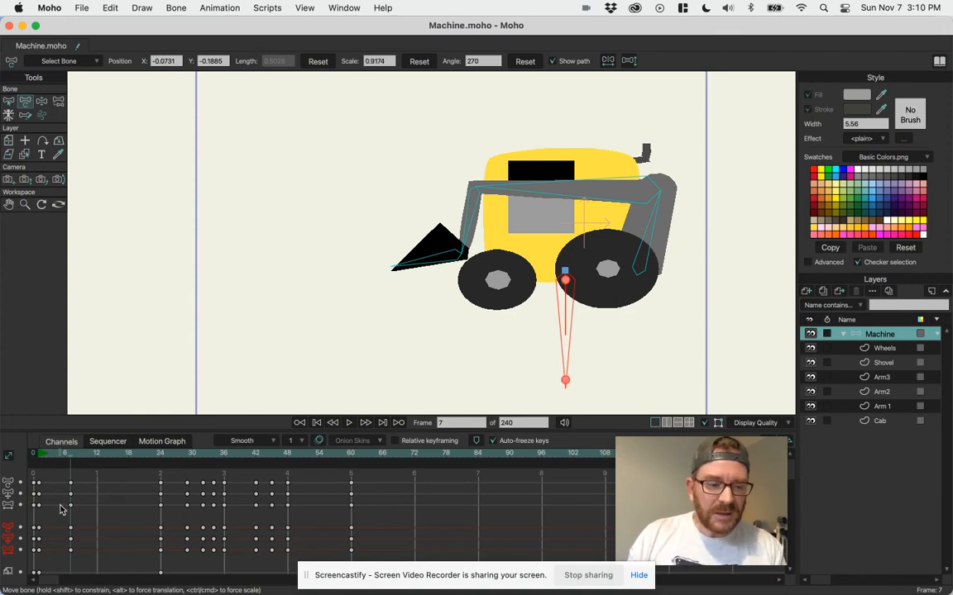
# Lengthen the root bone at frame 14 to stretch the machine, and shorten it to a scale of about 0.95 at frame 20.
pyautogui.moveTo(74, 455); pyautogui.dragTo(107, 454)
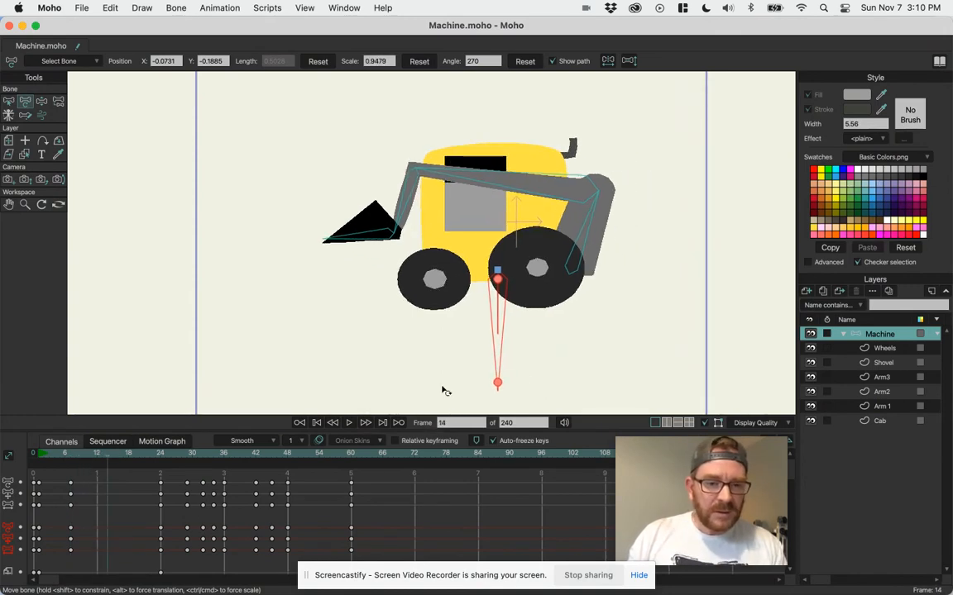
pyautogui.moveTo(497, 385)
pyautogui.mouseDown()
pyautogui.moveTo(506, 394)
pyautogui.moveTo(499, 405)
pyautogui.mouseUp()
pyautogui.moveTo(121, 453); pyautogui.dragTo(139, 454)
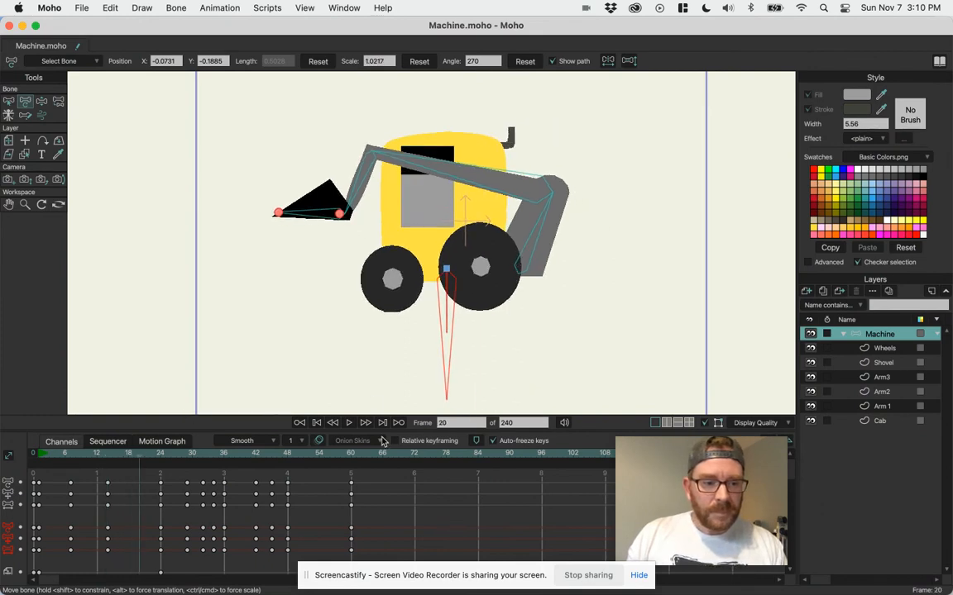
pyautogui.moveTo(447, 392); pyautogui.dragTo(442, 370)
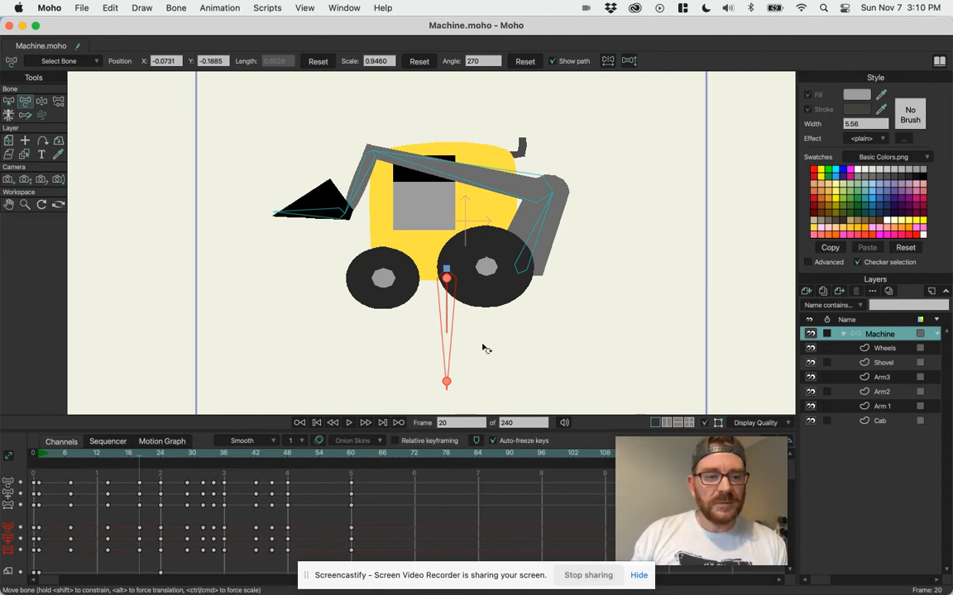
# Play the animation from the start to check the squash and stretch as the machine drives in.
pyautogui.moveTo(137, 455); pyautogui.dragTo(37, 447)
pyautogui.press('space')
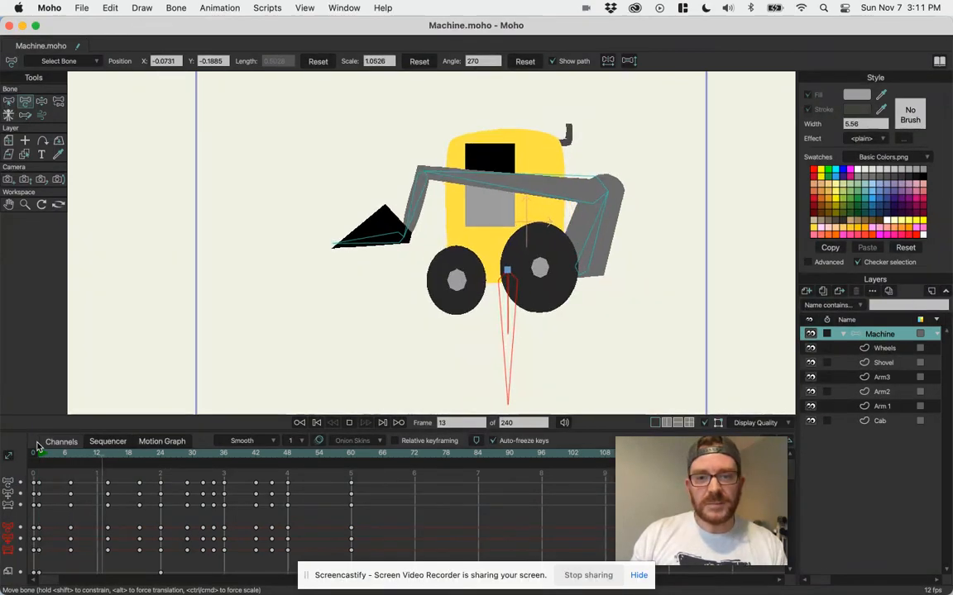
pyautogui.press('space')
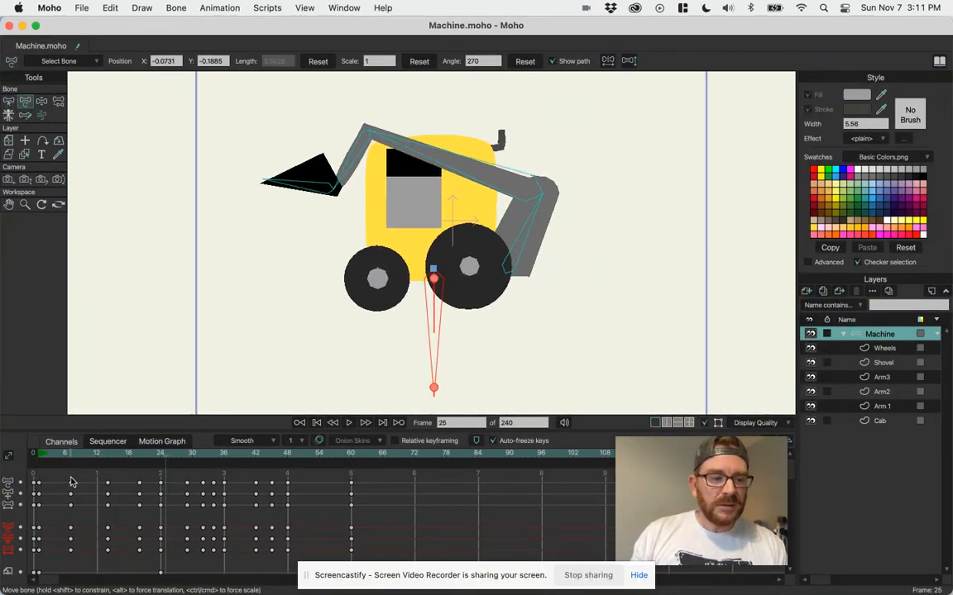
# Move the squash keyframes from frame 7 to frame 4 and the stretch keyframes from frame 14 to frame 8.
pyautogui.click(71, 551)
pyautogui.moveTo(70, 553); pyautogui.dragTo(54, 553)
pyautogui.moveTo(96, 470); pyautogui.dragTo(81, 542)
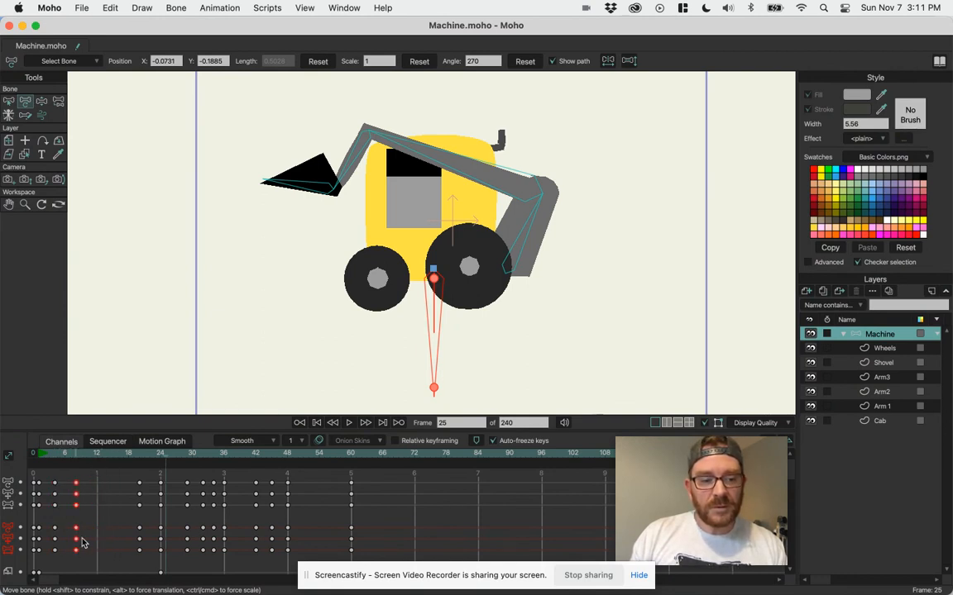
# Copy the keyframes at frames 4 and 8 and paste them starting at frame 12.
pyautogui.moveTo(85, 484); pyautogui.dragTo(48, 562)
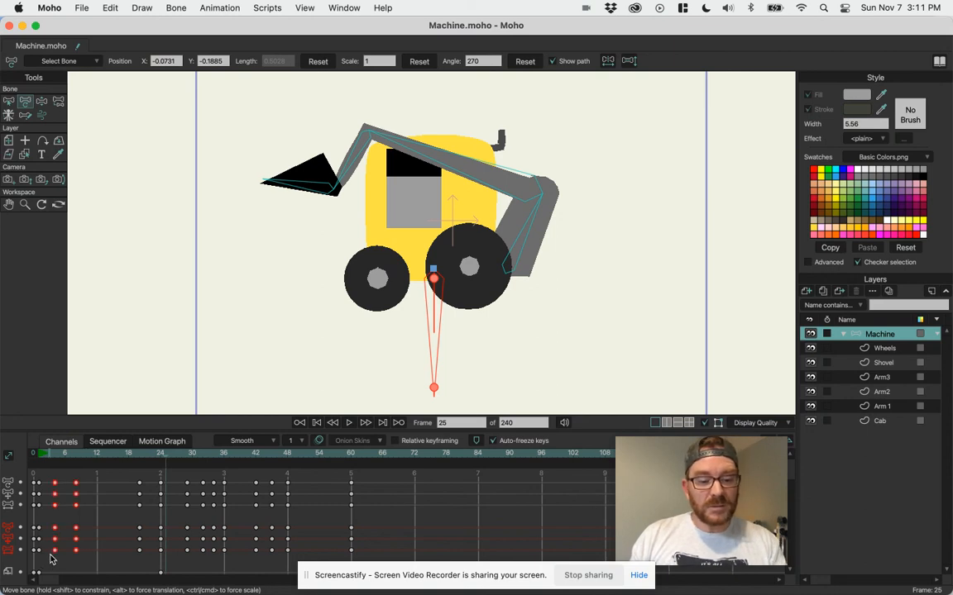
pyautogui.moveTo(92, 456); pyautogui.dragTo(96, 455)
pyautogui.press('super+v')
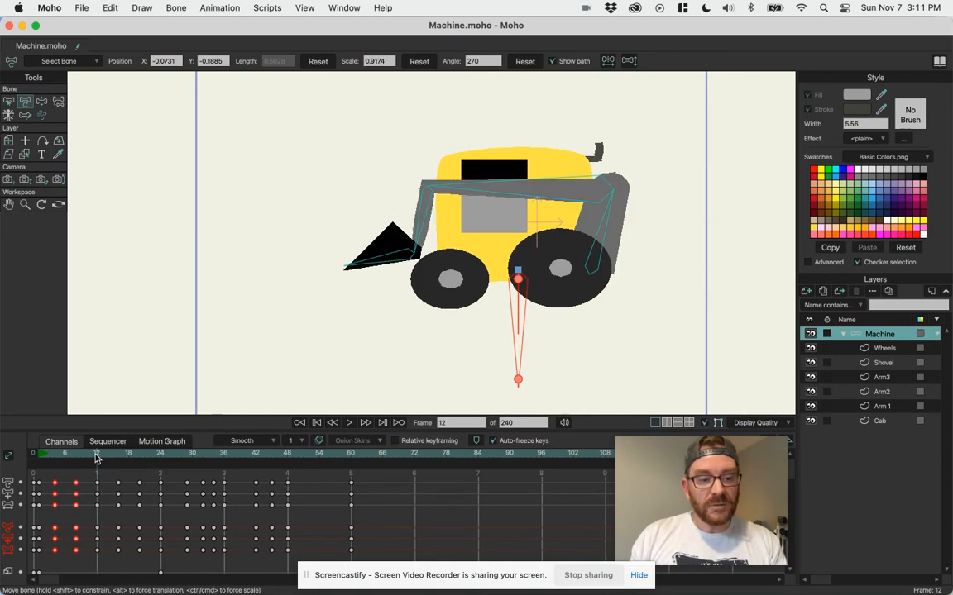
# Play the animation to check the repeated squash and stretch together with the arm movement.
pyautogui.press('space')
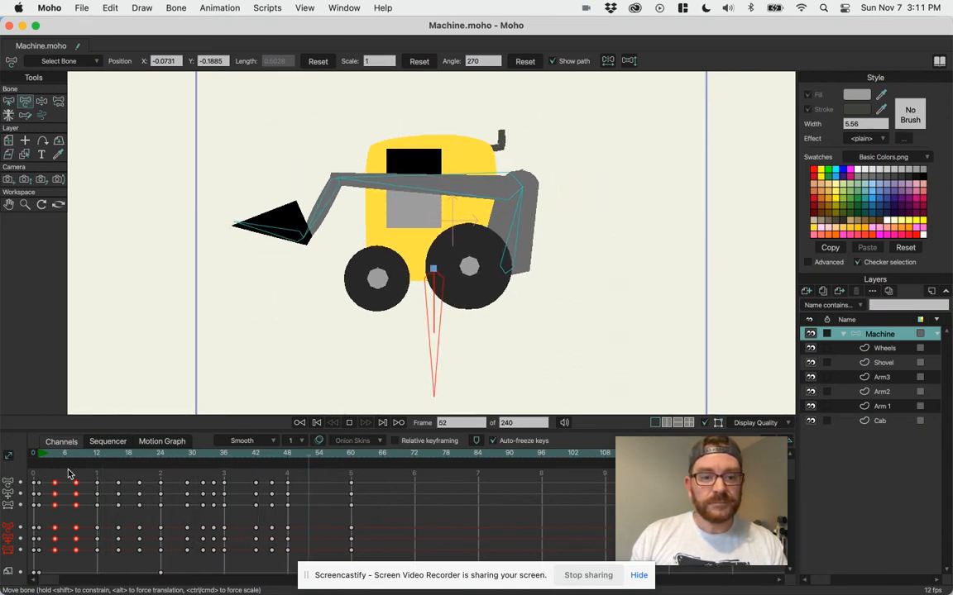
pyautogui.press('space')
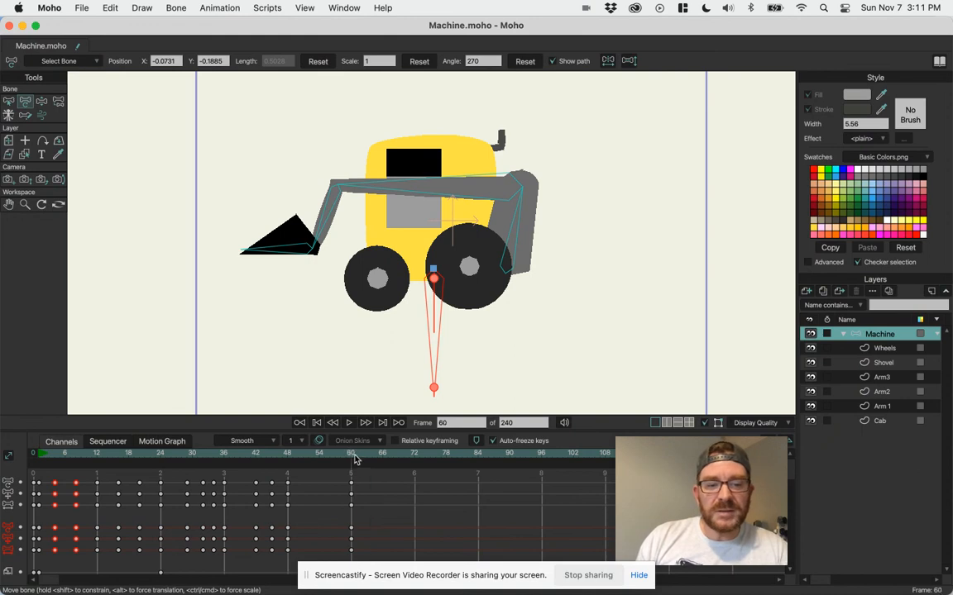
# Try setting the animation's end directly on the timeline at frame 72, and undo the change.
pyautogui.click(415, 470)
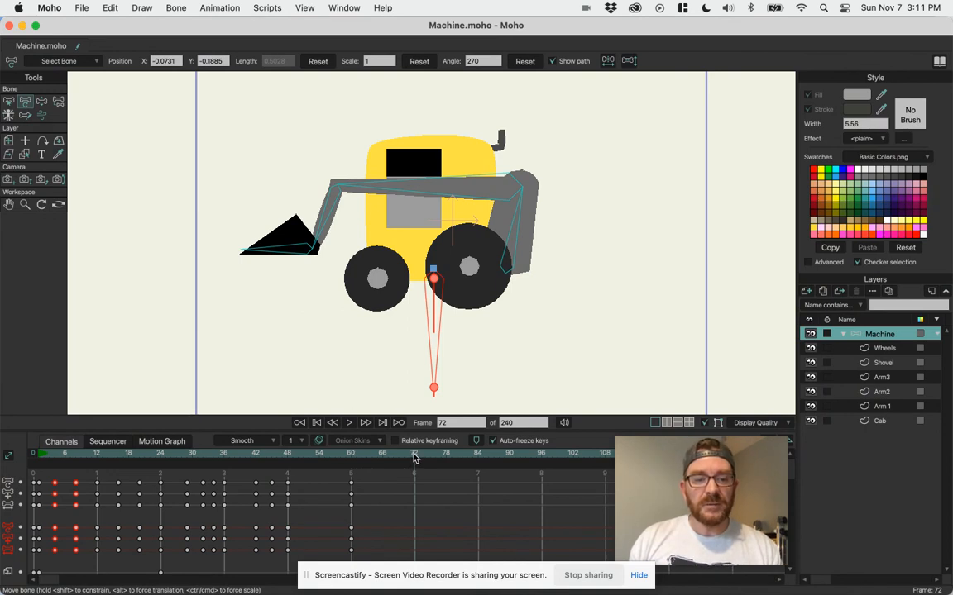
pyautogui.keyDown('super'); pyautogui.rightClick(415, 458); pyautogui.keyUp('super')
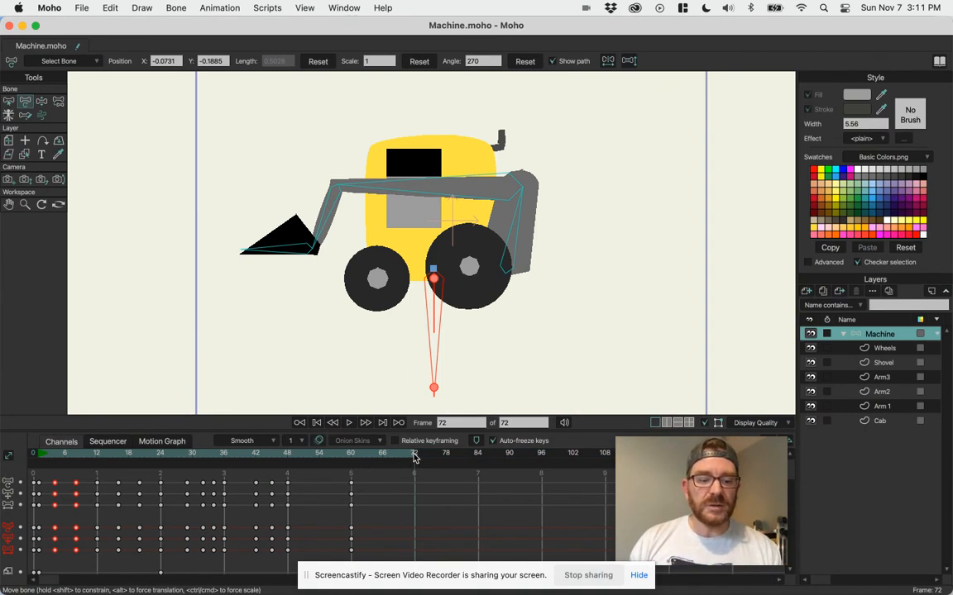
pyautogui.press('super+z')
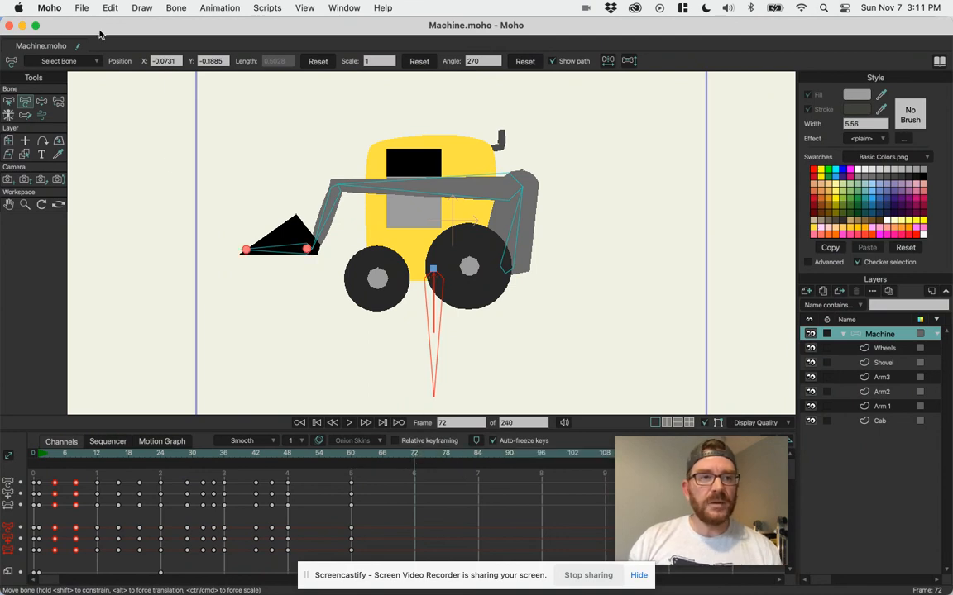
# Set the project's end frame to 72 in the Project Settings and apply the change.
pyautogui.click(82, 7)
pyautogui.moveTo(110, 8)
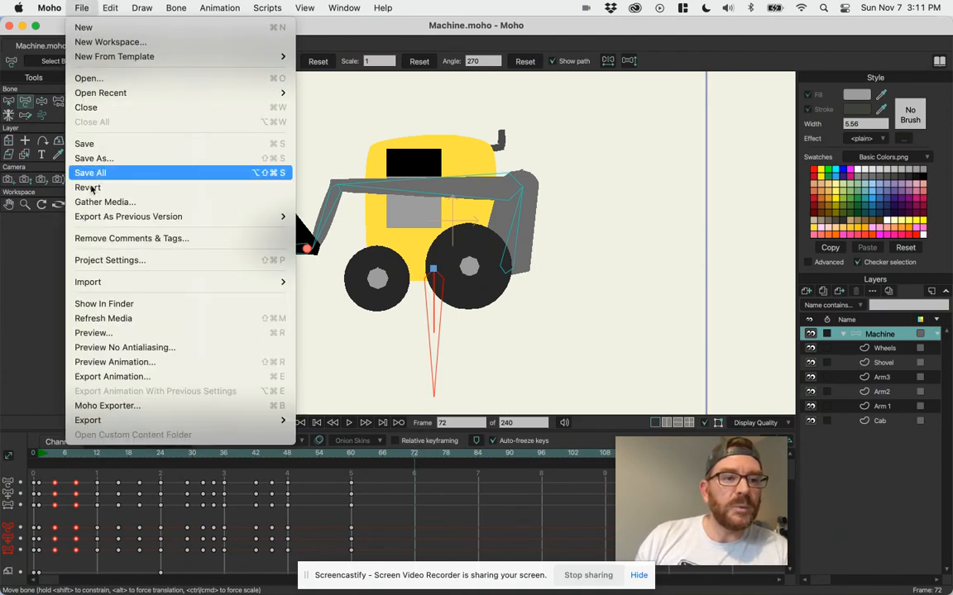
pyautogui.click(116, 261)
pyautogui.moveTo(406, 129); pyautogui.dragTo(563, 102)
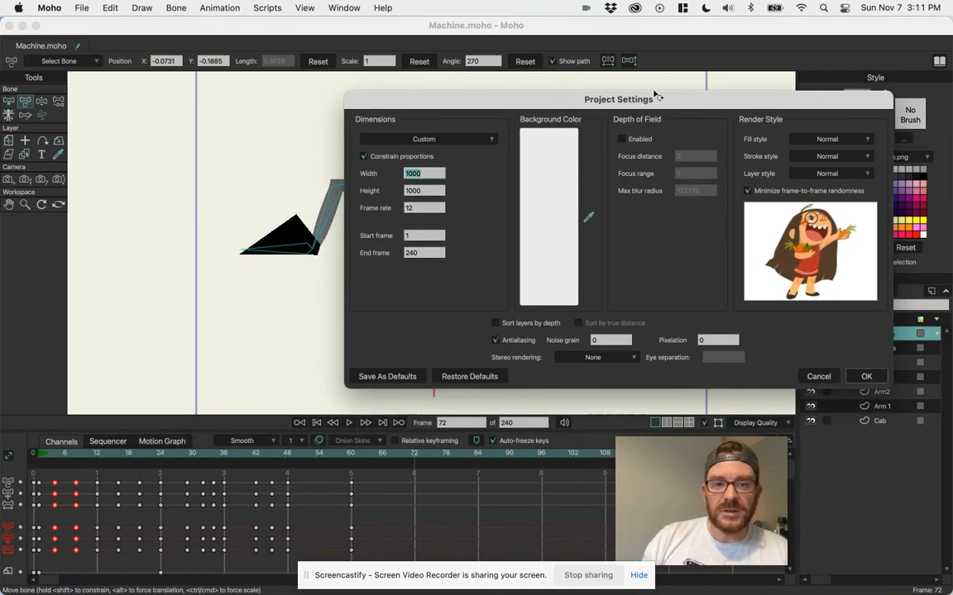
pyautogui.click(423, 252)
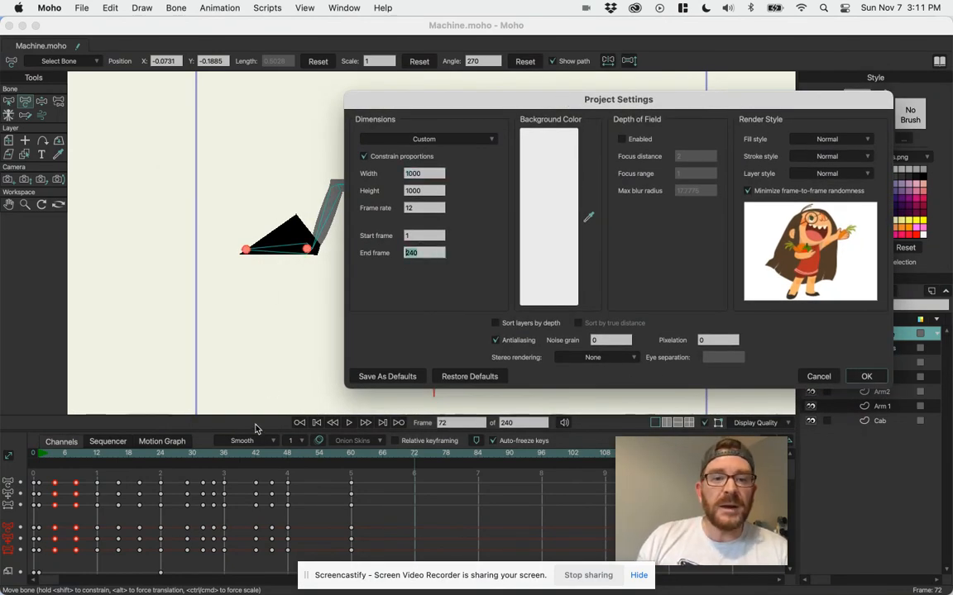
pyautogui.write('72')
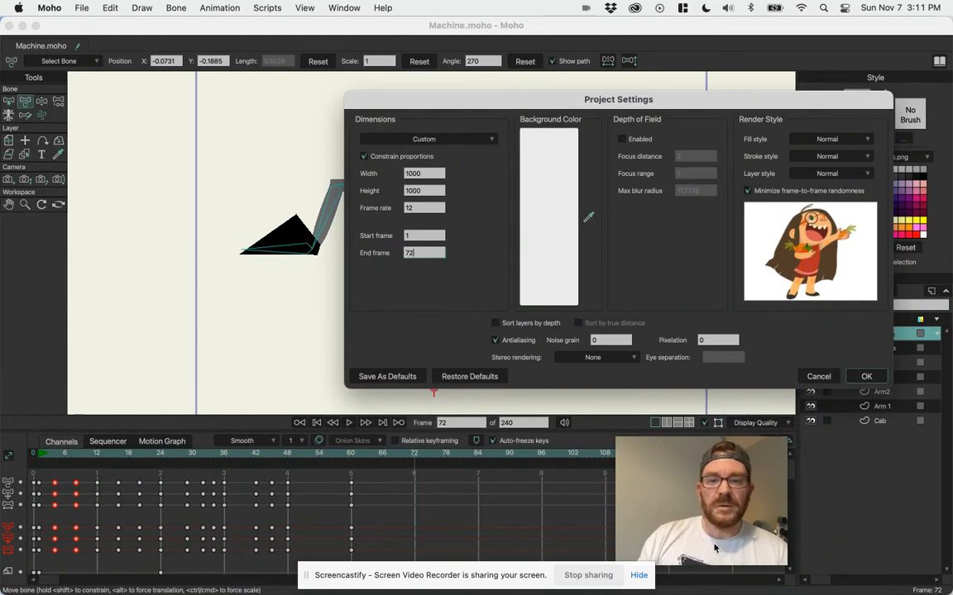
pyautogui.click(866, 377)
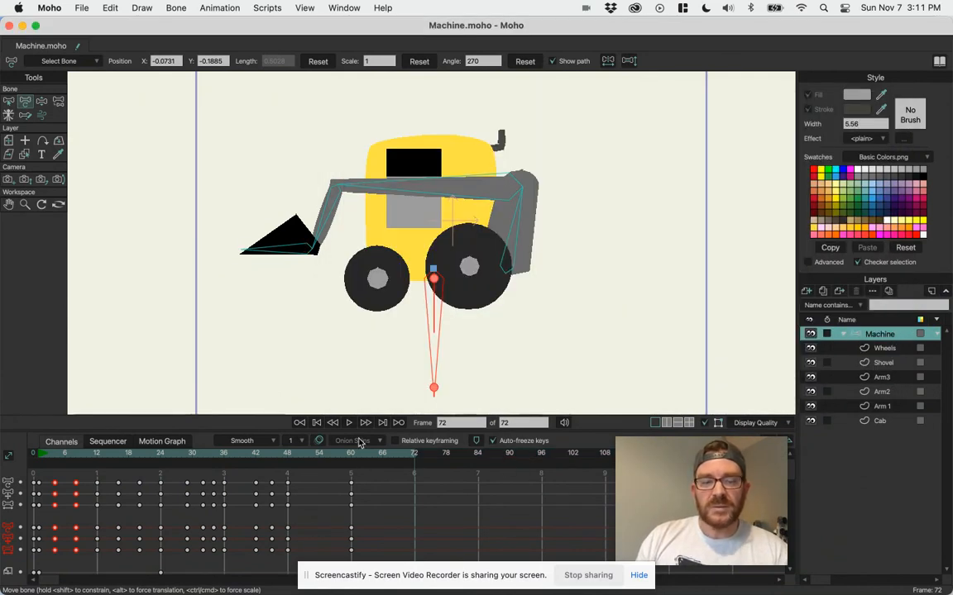